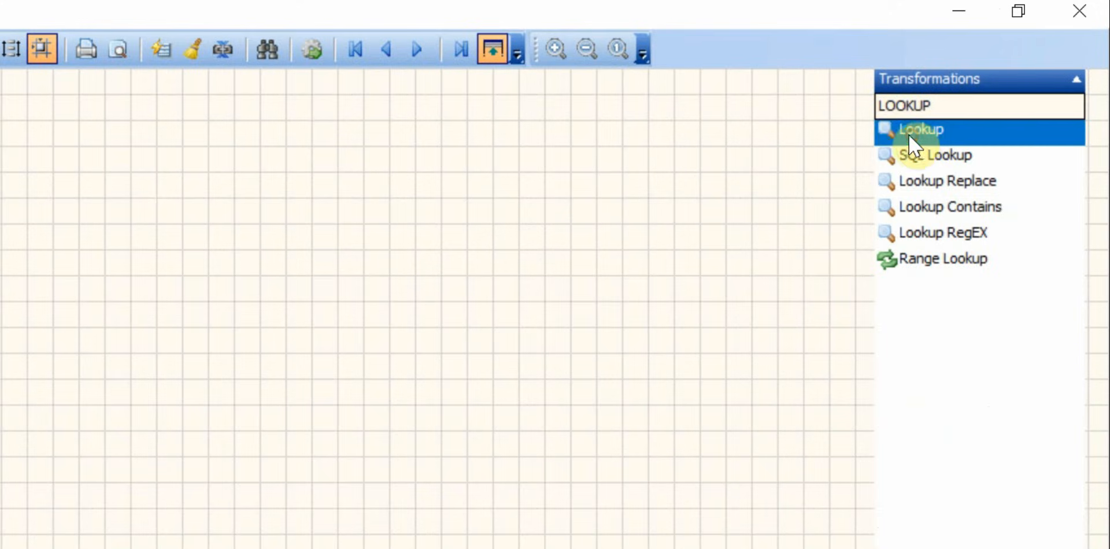
{"action": "left_click_drag", "start_coordinate": [886, 129], "coordinate": [25, 256]}
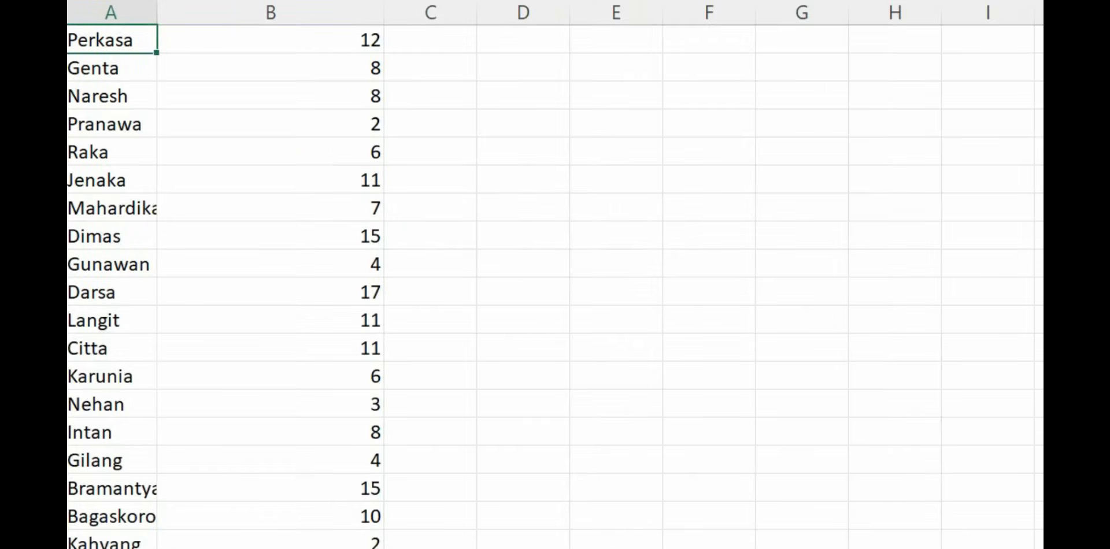
Step: Examine the name and rank-code data sheet, the rank code list and the output sheet for names and ranks
{"action": "scroll", "coordinate": [554, 274], "scroll_direction": "up", "scroll_amount": 1}
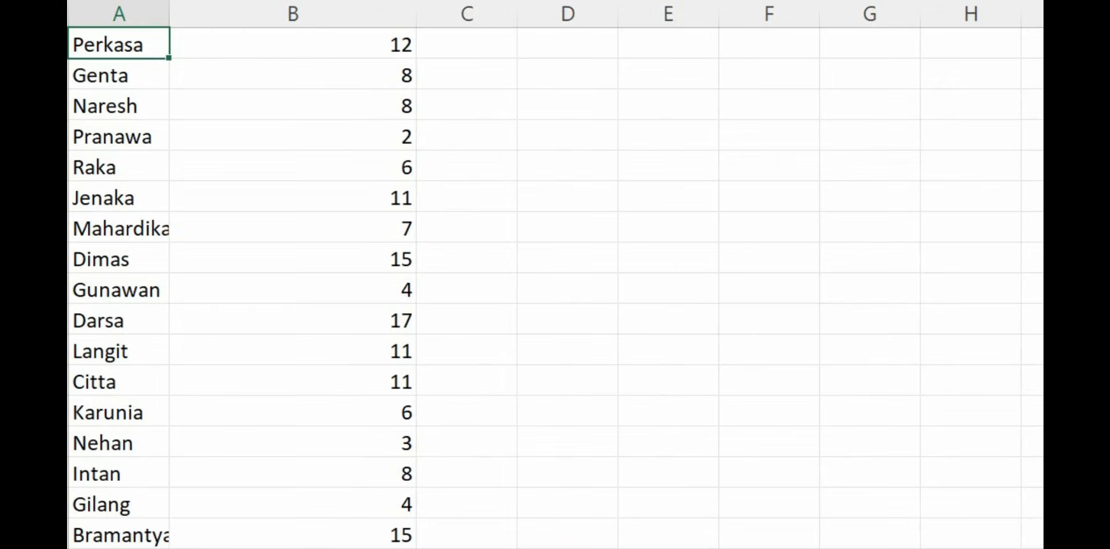
{"action": "scroll", "coordinate": [555, 289], "scroll_direction": "up", "scroll_amount": 1}
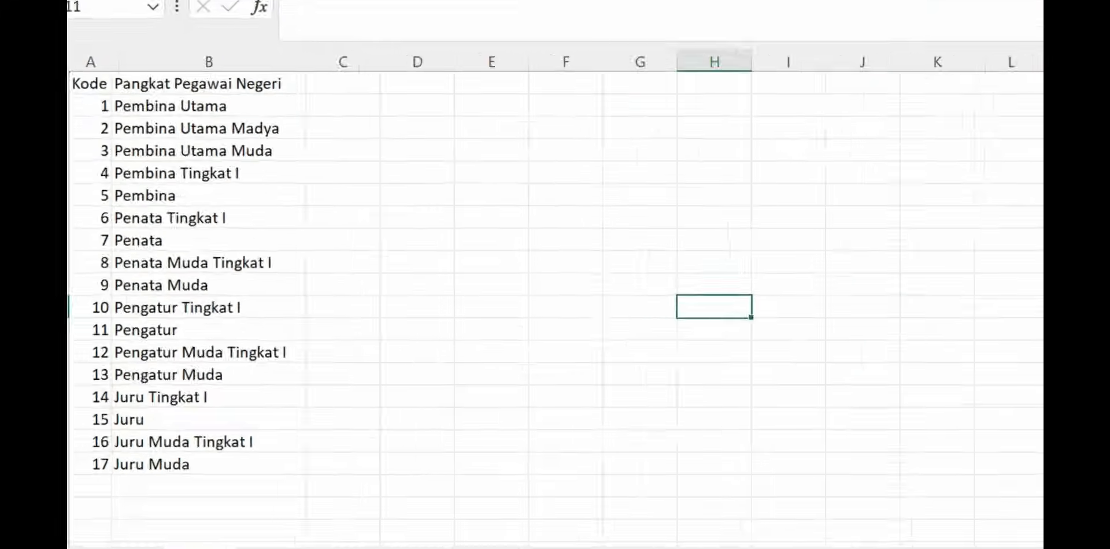
{"action": "scroll", "coordinate": [555, 289], "scroll_direction": "up", "scroll_amount": 3}
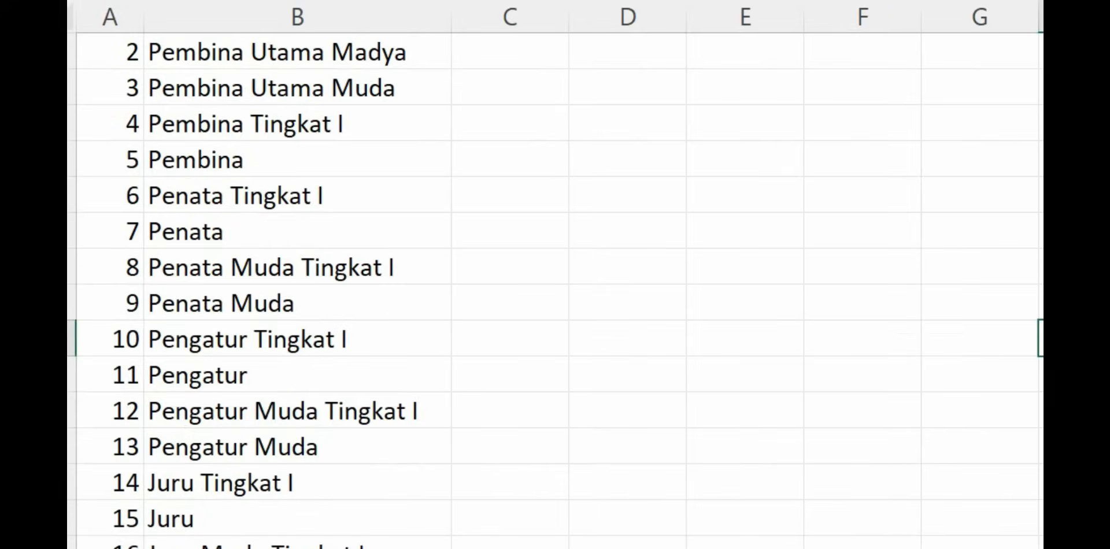
{"action": "scroll", "coordinate": [555, 289], "scroll_direction": "up", "scroll_amount": 1}
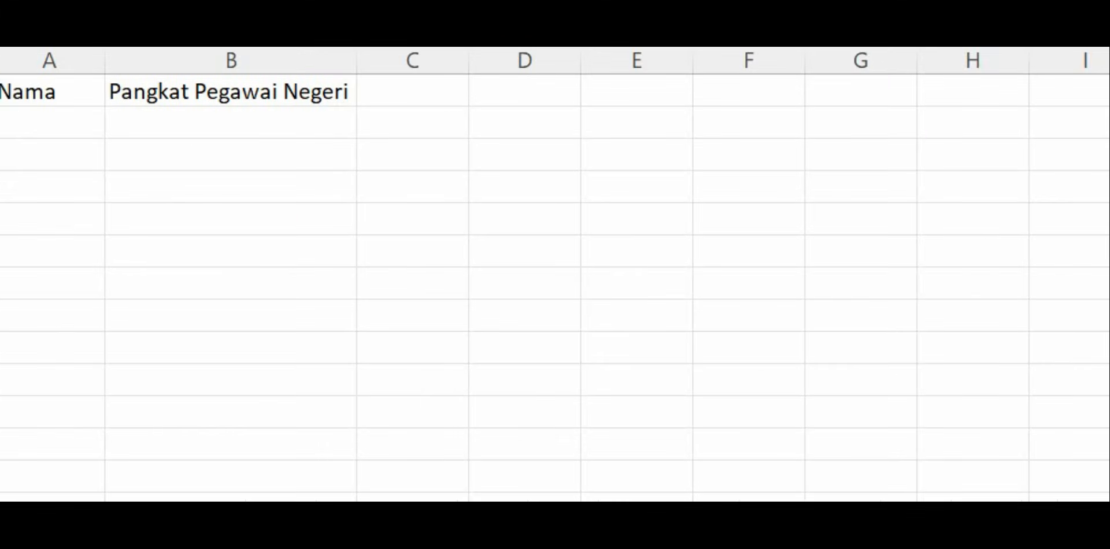
{"action": "left_click", "coordinate": [49, 91]}
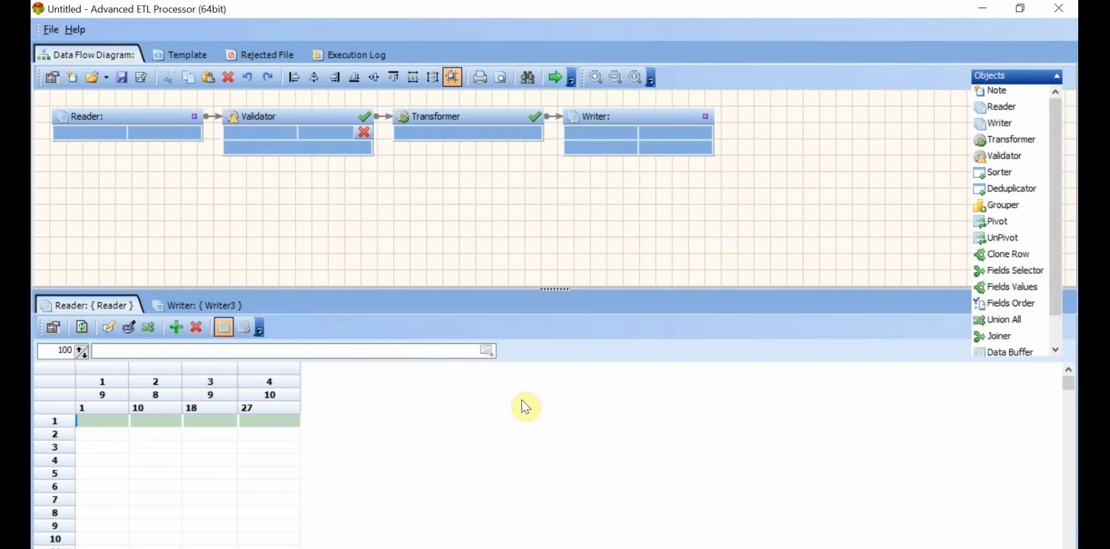
Step: Set the Reader's data source type to Excel File(s) and choose Data Pangkat Pegawai Negeri from the Documents folder
{"action": "left_click", "coordinate": [54, 328]}
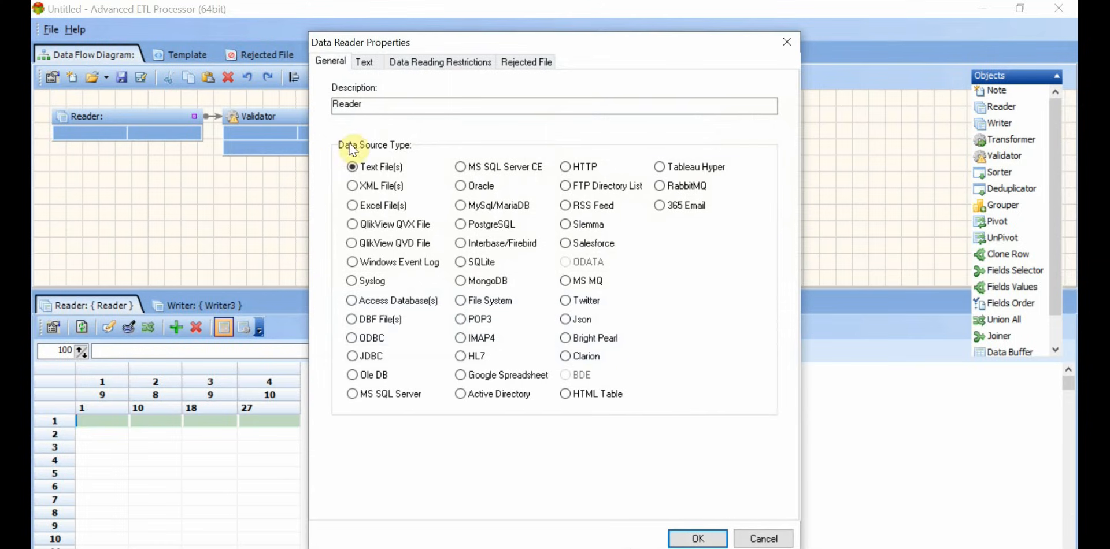
{"action": "left_click", "coordinate": [353, 207]}
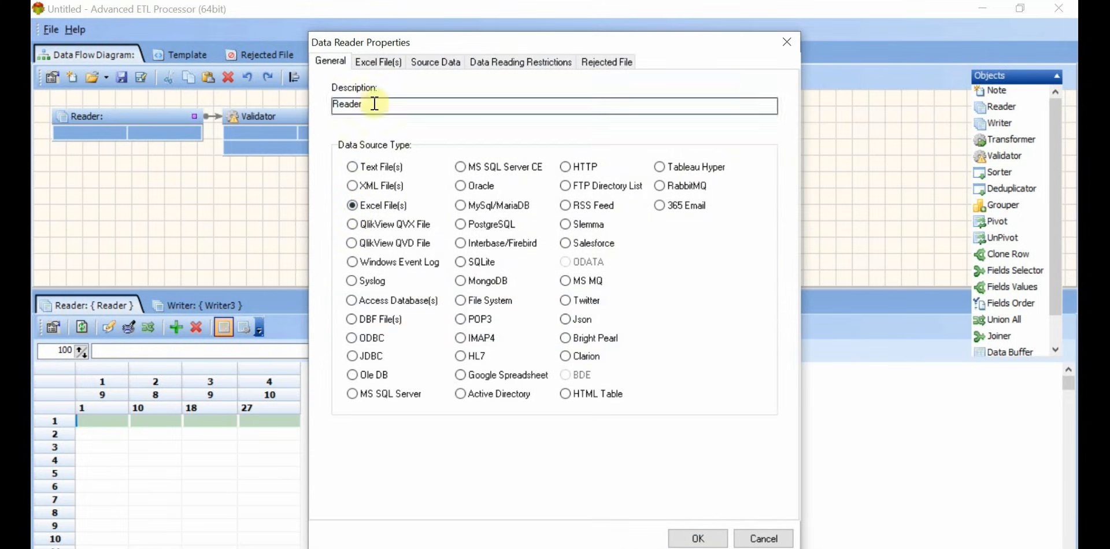
{"action": "left_click", "coordinate": [381, 67]}
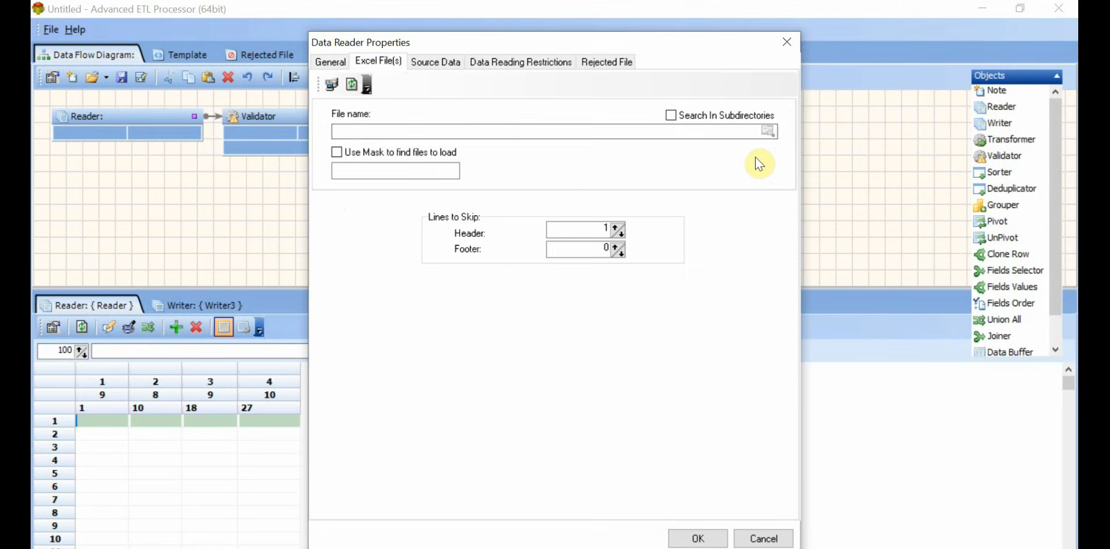
{"action": "left_click", "coordinate": [768, 133]}
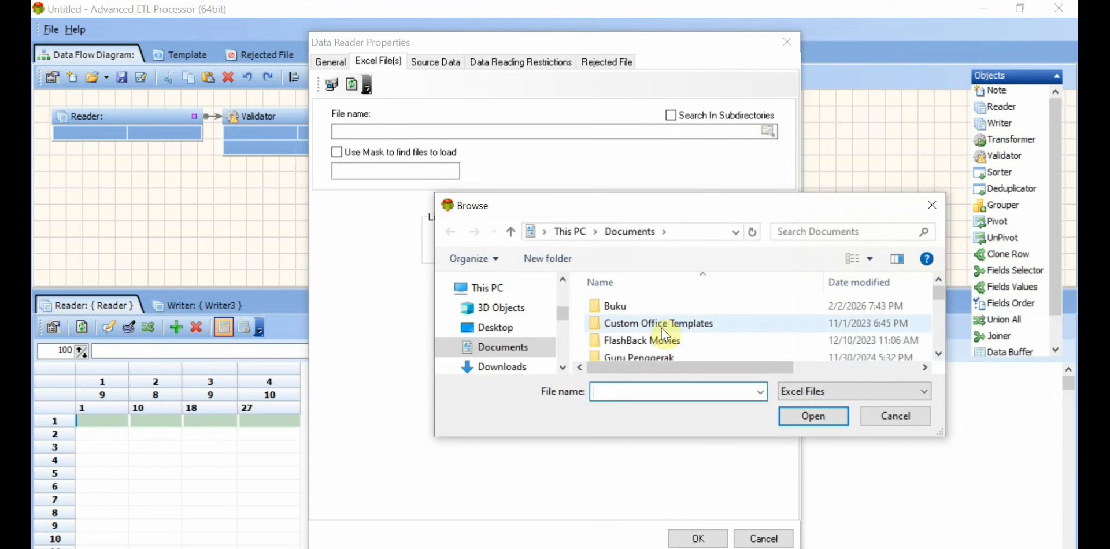
{"action": "scroll", "coordinate": [656, 317], "scroll_direction": "down", "scroll_amount": 10}
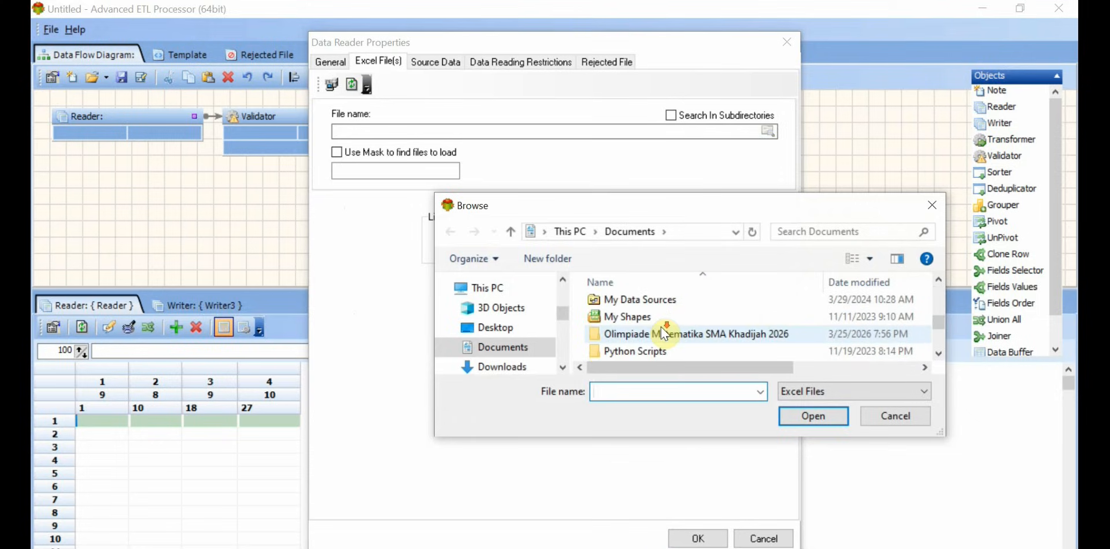
{"action": "left_click", "coordinate": [661, 316]}
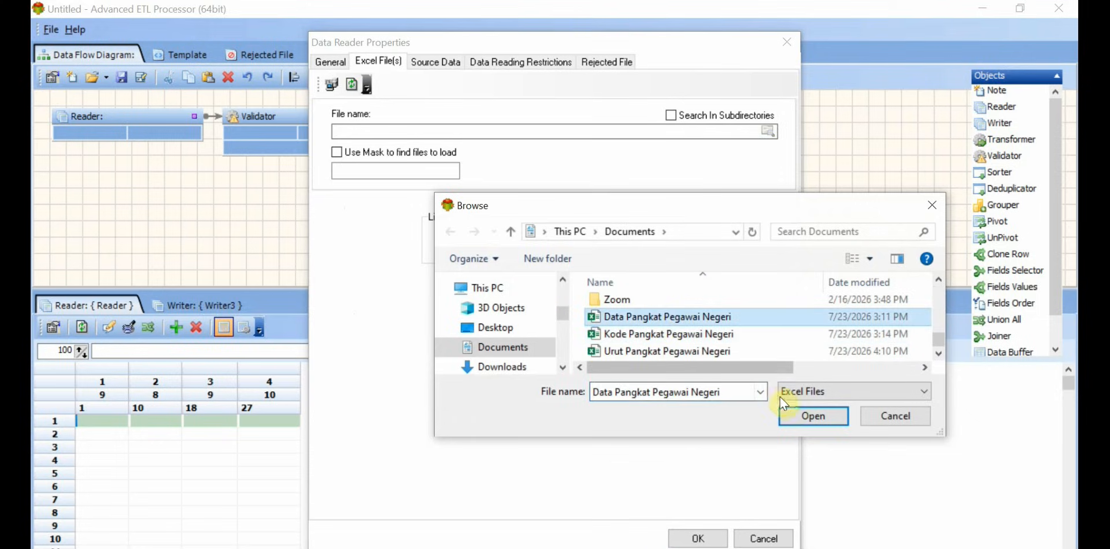
{"action": "left_click", "coordinate": [811, 416]}
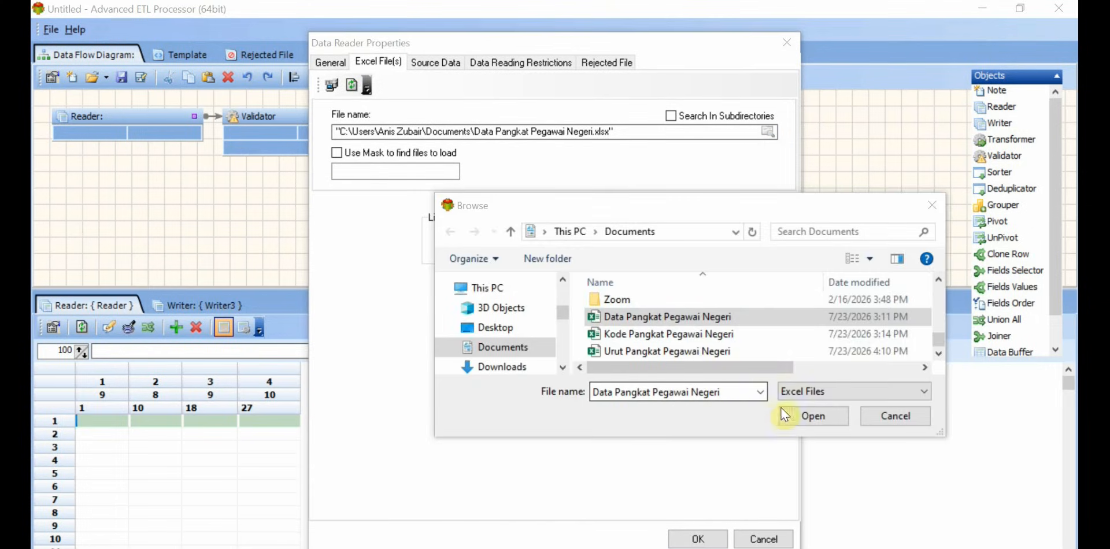
{"action": "left_click", "coordinate": [807, 416]}
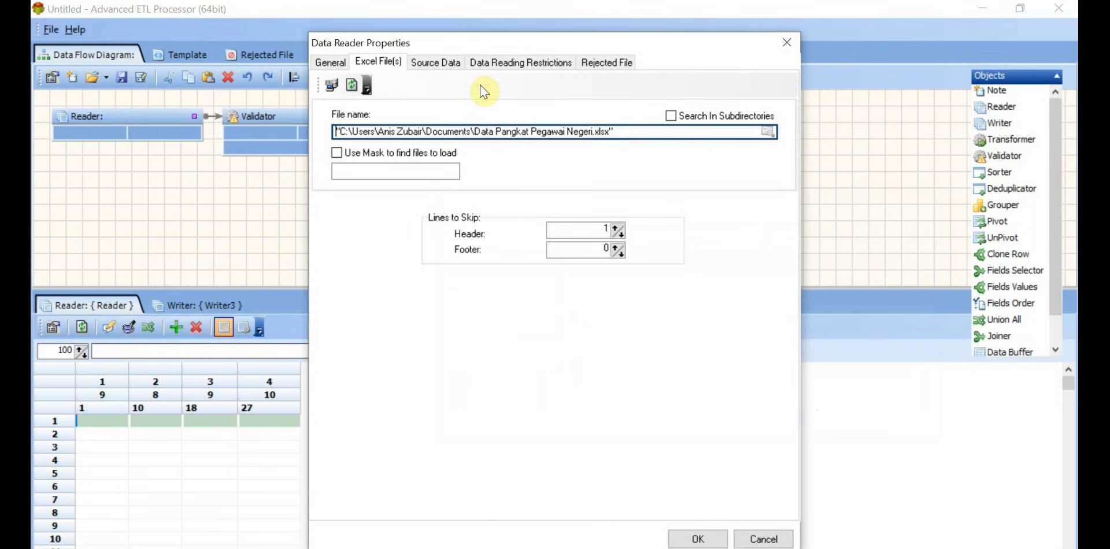
Step: Add Sheet1 to the Reader's source tables and apply the reader properties
{"action": "left_click", "coordinate": [439, 62]}
{"action": "left_click", "coordinate": [364, 179]}
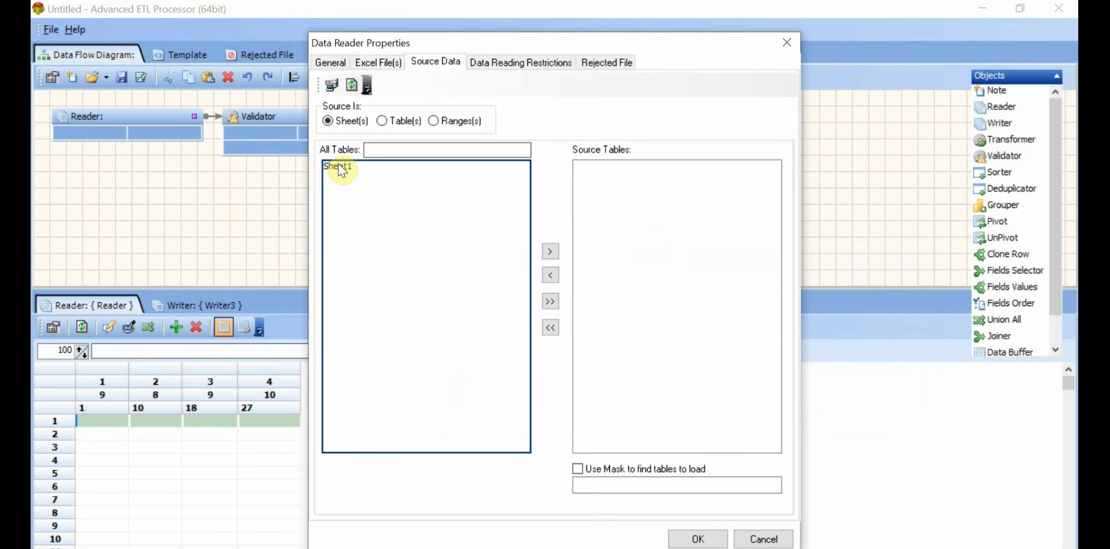
{"action": "double_click", "coordinate": [340, 167]}
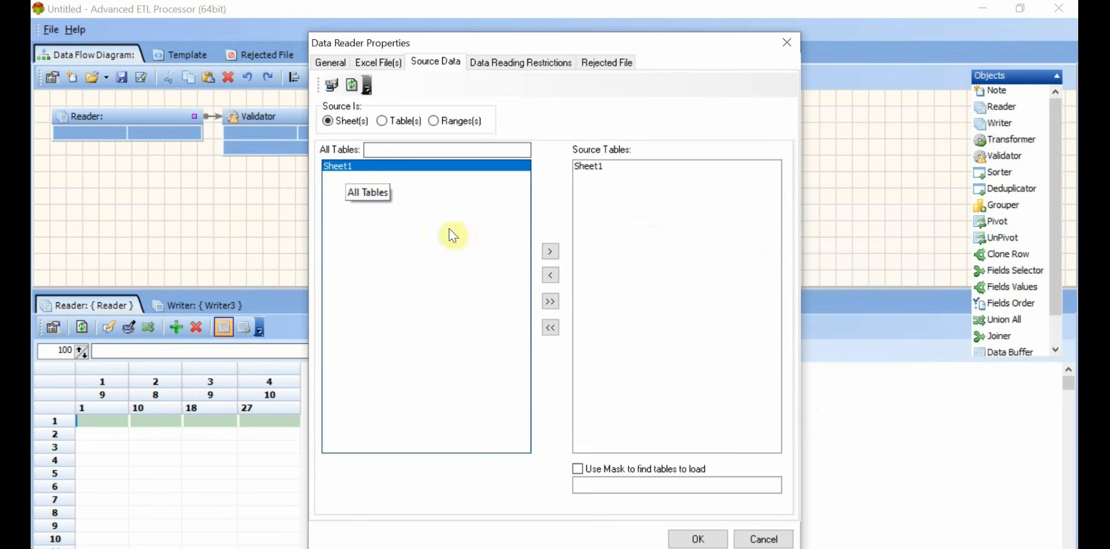
{"action": "left_click", "coordinate": [704, 540]}
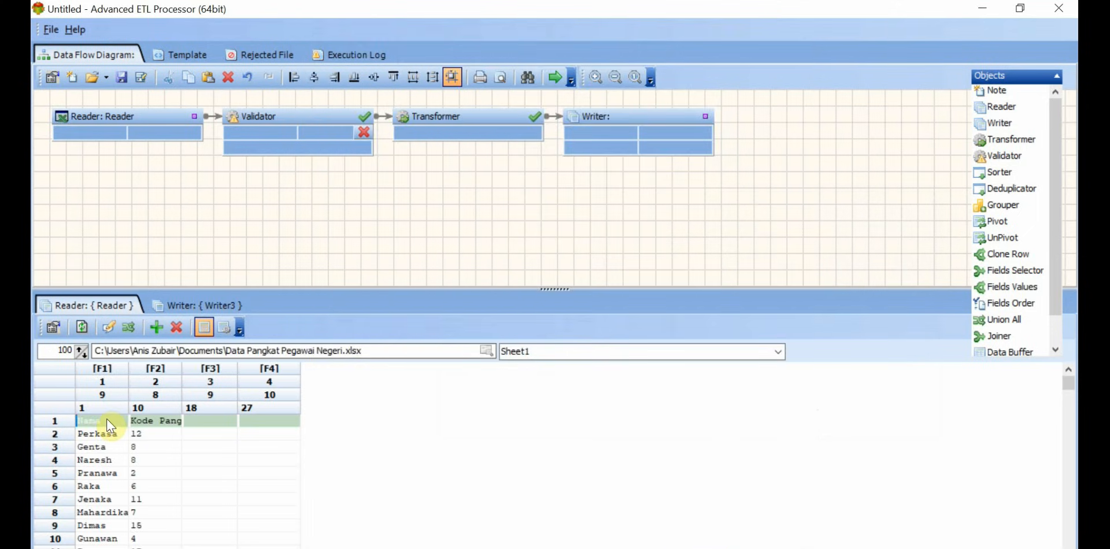
Step: Set the Reader's field names from row 1 and auto-format its data grid
{"action": "right_click", "coordinate": [106, 418]}
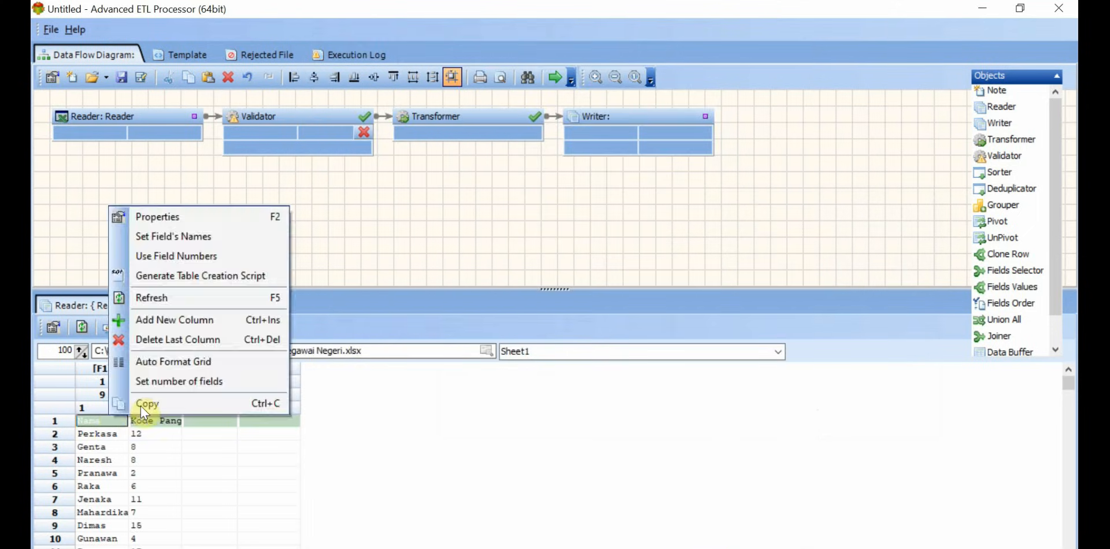
{"action": "left_click", "coordinate": [225, 242]}
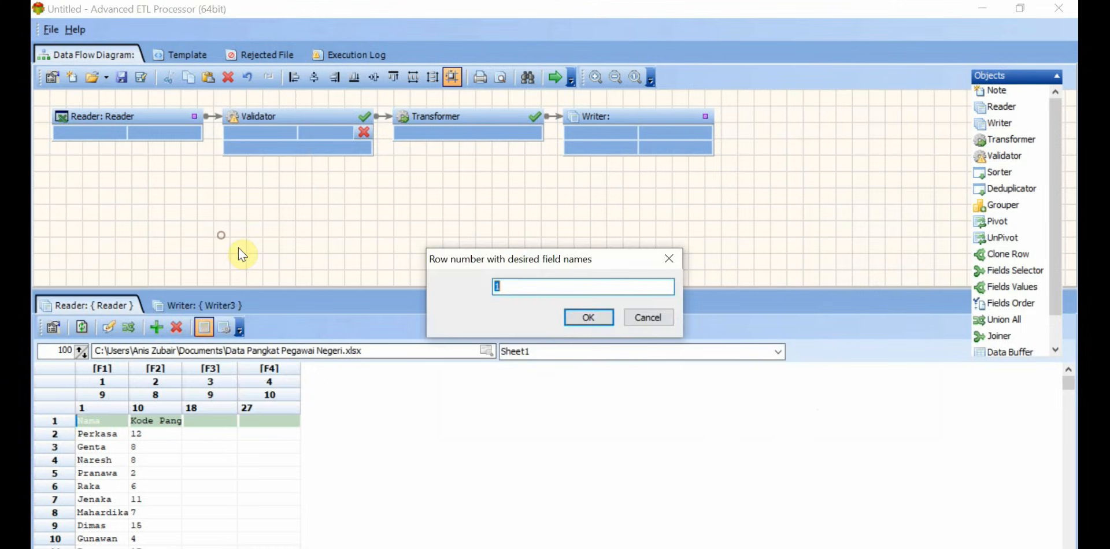
{"action": "left_click", "coordinate": [595, 321]}
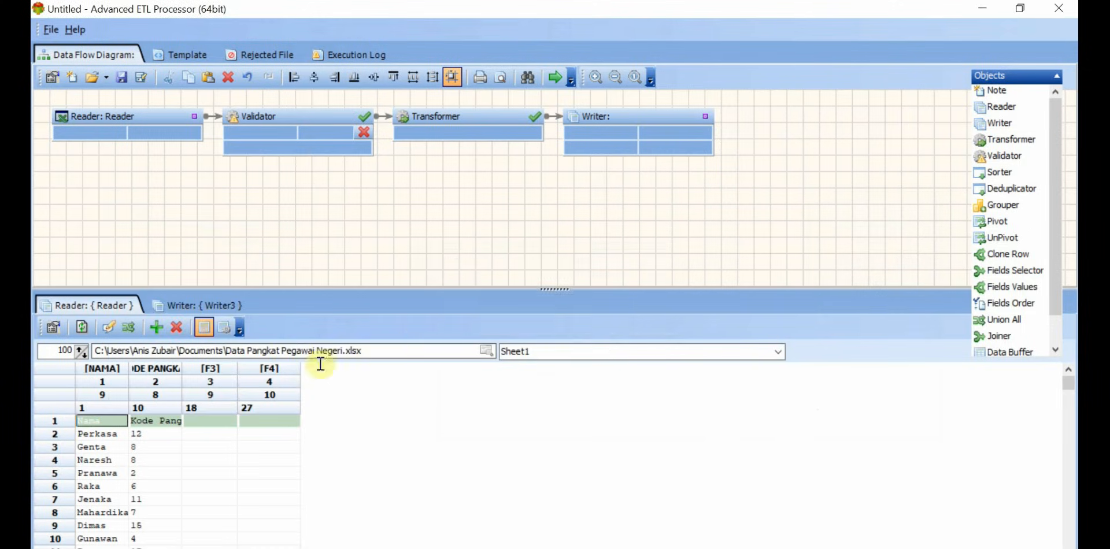
{"action": "right_click", "coordinate": [108, 420]}
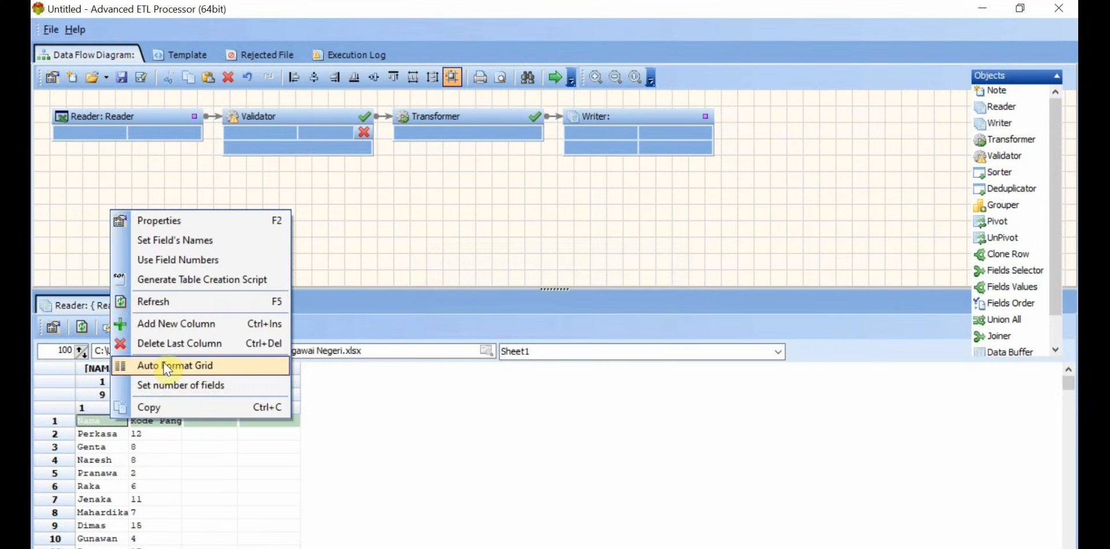
{"action": "left_click", "coordinate": [166, 363]}
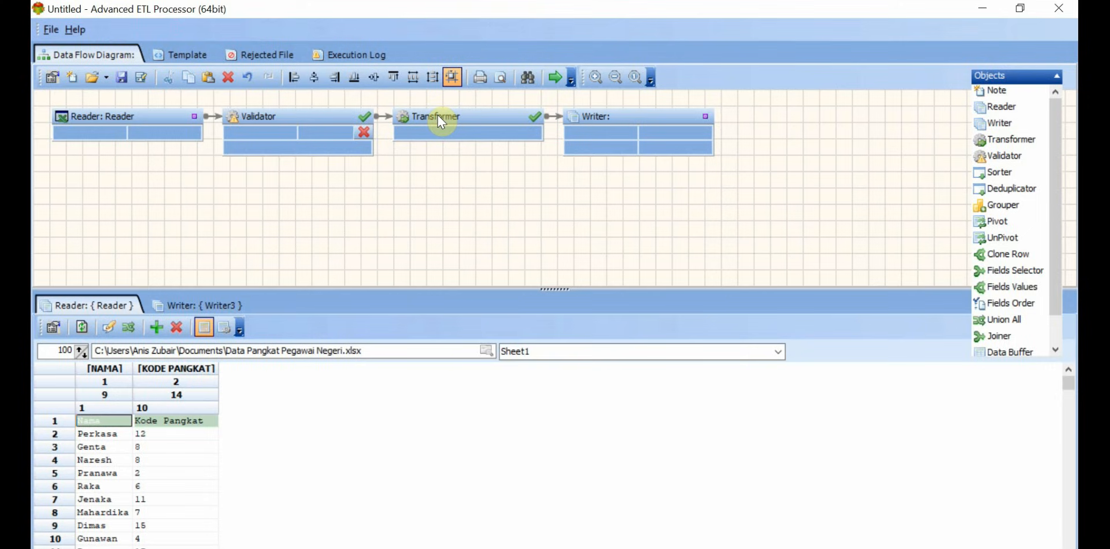
Step: Delete the Validator from the data flow and move the Writer farther from the Transformer
{"action": "right_click", "coordinate": [311, 114]}
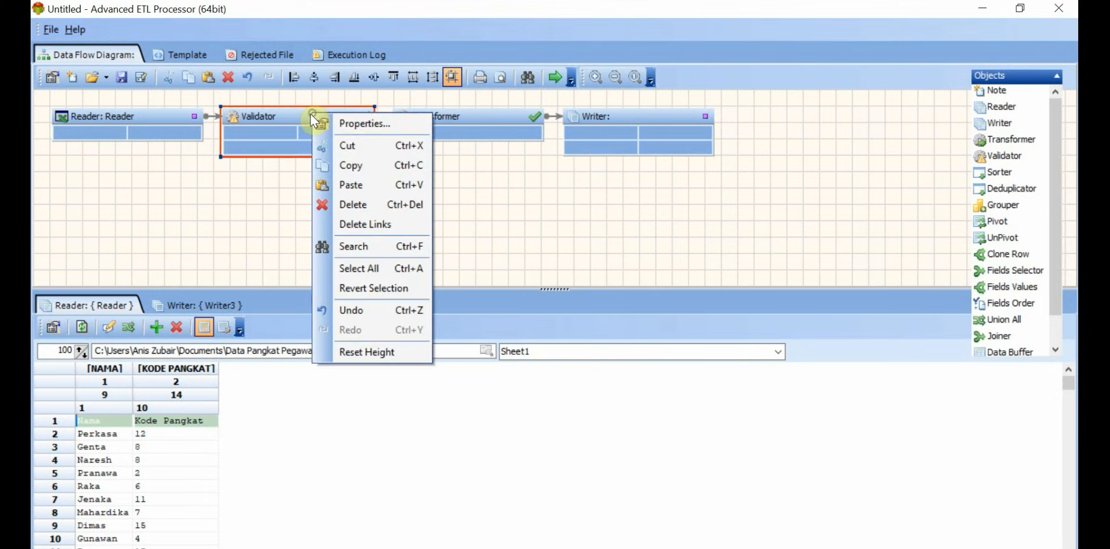
{"action": "left_click", "coordinate": [371, 204]}
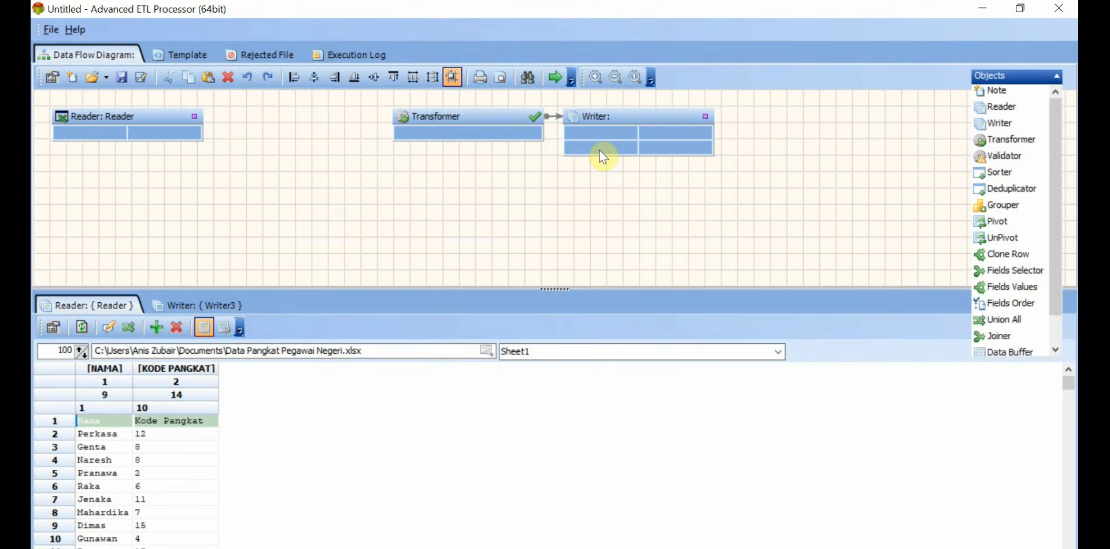
{"action": "left_click_drag", "start_coordinate": [634, 123], "coordinate": [713, 124]}
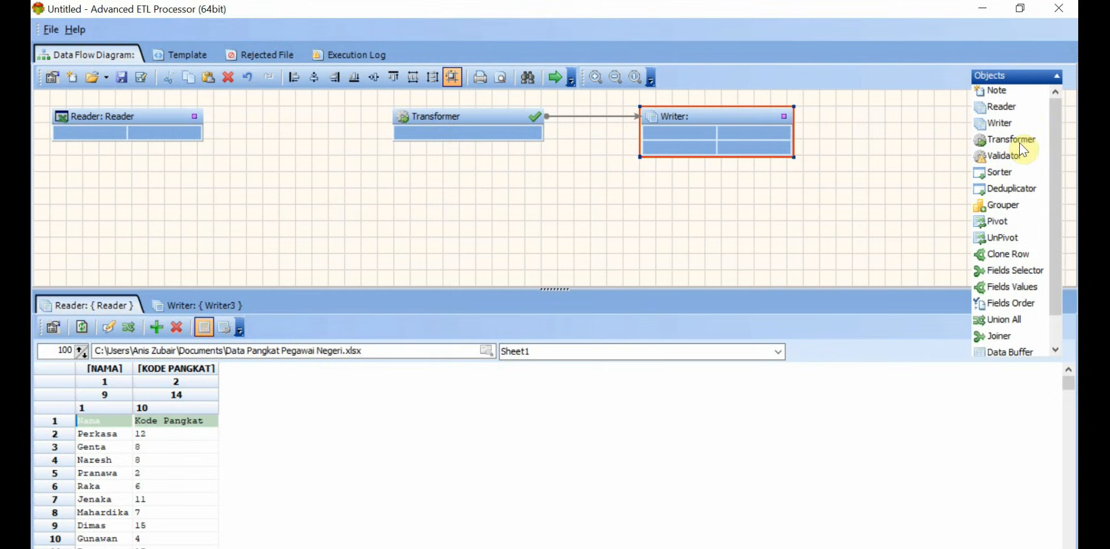
Step: Add a Sorter between the Reader and the Transformer, spacing out the objects in one row
{"action": "left_click", "coordinate": [982, 173]}
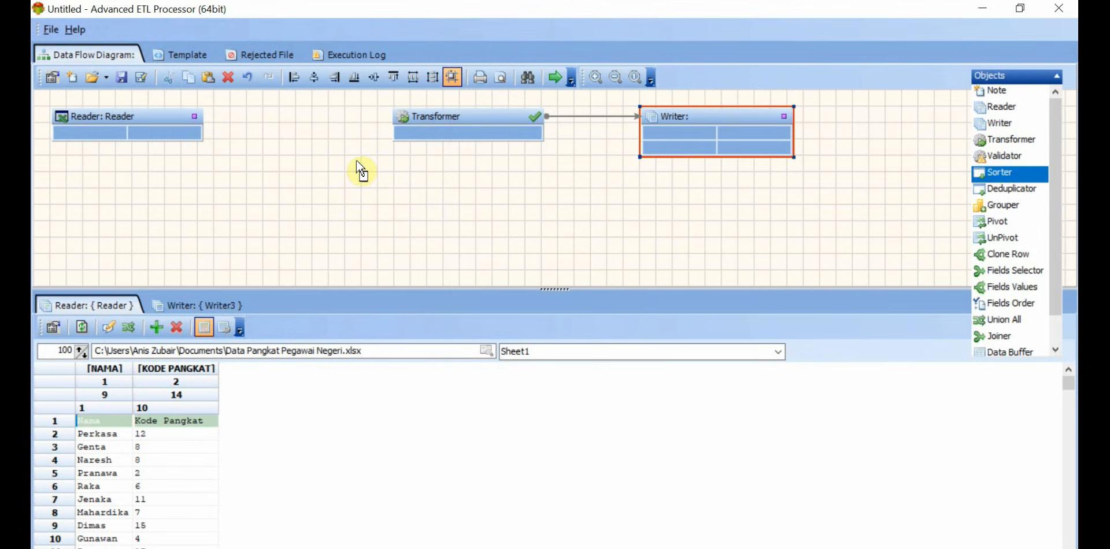
{"action": "left_click", "coordinate": [276, 161]}
{"action": "left_click_drag", "start_coordinate": [373, 172], "coordinate": [358, 180]}
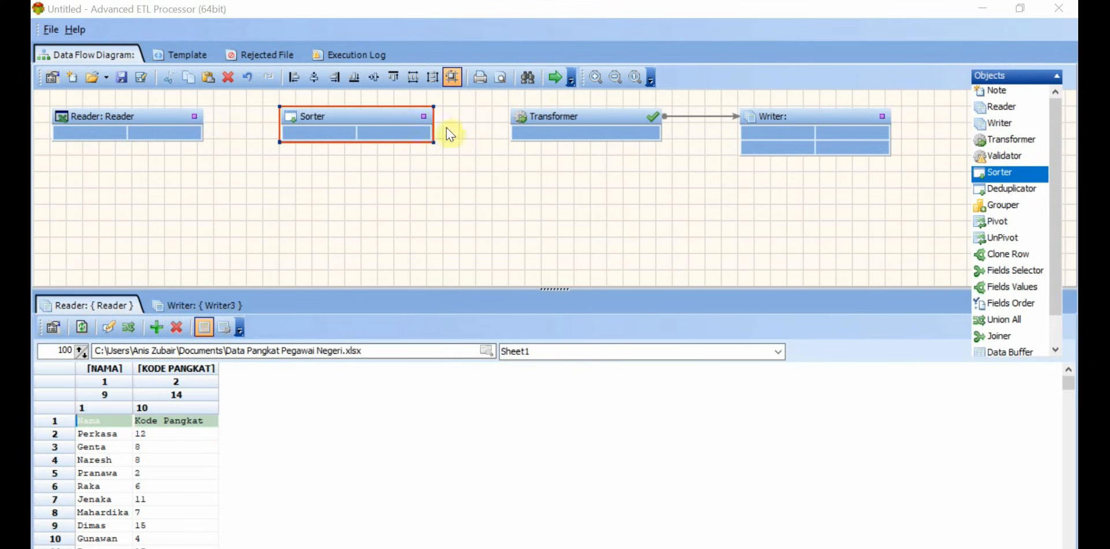
Step: Link the Reader to the Sorter and the Sorter to the Transformer
{"action": "left_click_drag", "start_coordinate": [194, 116], "coordinate": [282, 112]}
{"action": "left_click_drag", "start_coordinate": [424, 116], "coordinate": [512, 114]}
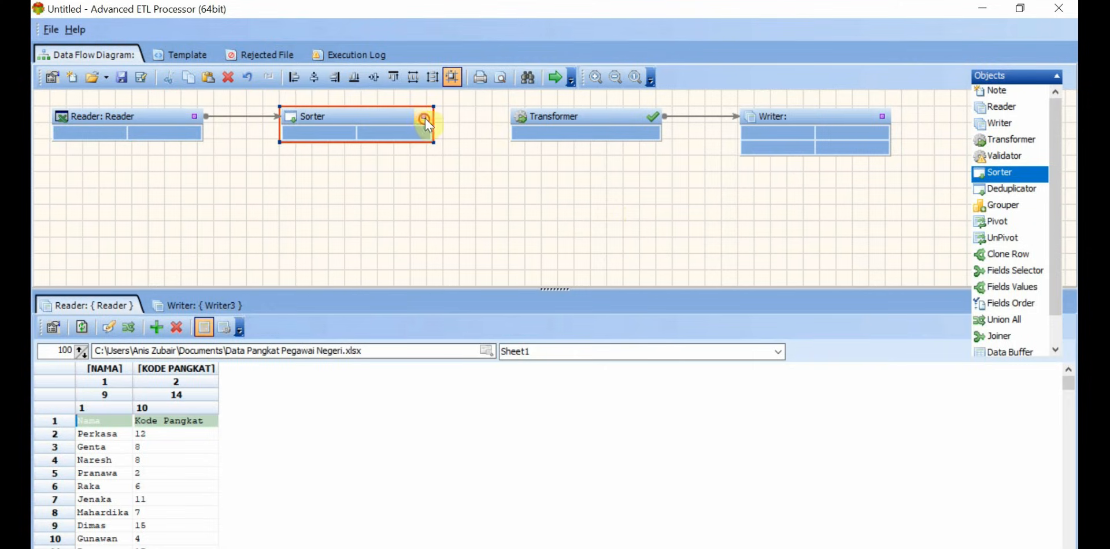
{"action": "left_click_drag", "start_coordinate": [424, 116], "coordinate": [517, 118]}
Step: Enable sorting on the KODE PANGKAT field in the Sorter's properties with field order 1
{"action": "double_click", "coordinate": [393, 119]}
{"action": "left_click", "coordinate": [424, 223]}
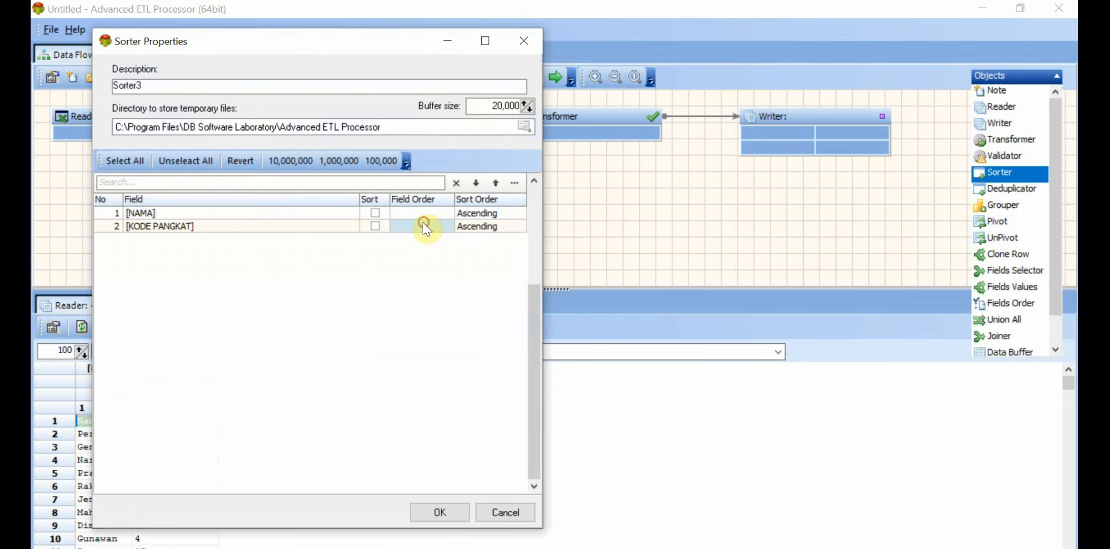
{"action": "left_click", "coordinate": [431, 227]}
{"action": "left_click", "coordinate": [448, 226]}
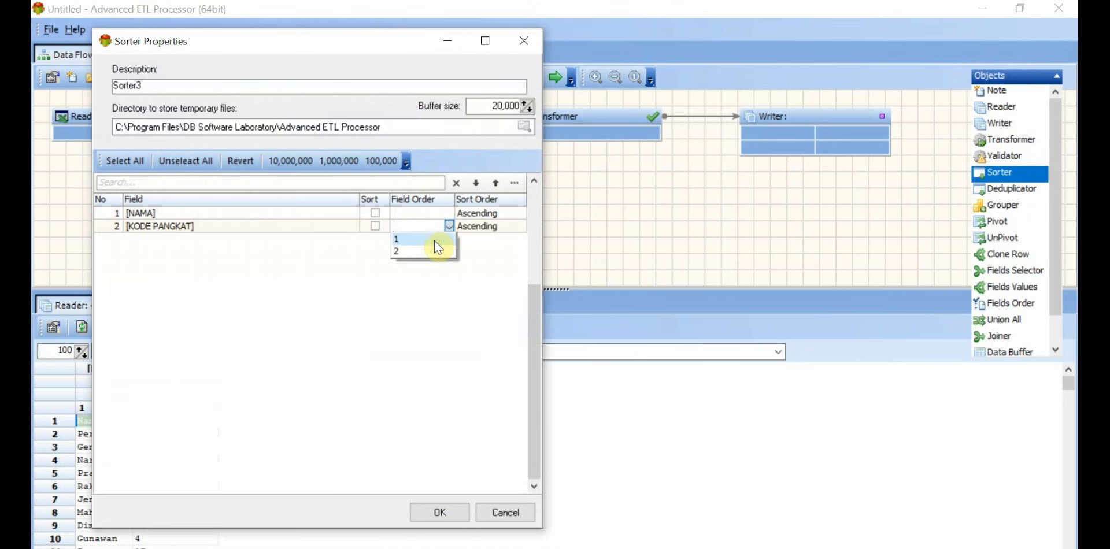
{"action": "left_click", "coordinate": [435, 241]}
{"action": "left_click", "coordinate": [376, 226]}
Step: Set the KODE PANGKAT sort order to Descending and apply the sorter properties
{"action": "left_click", "coordinate": [489, 226]}
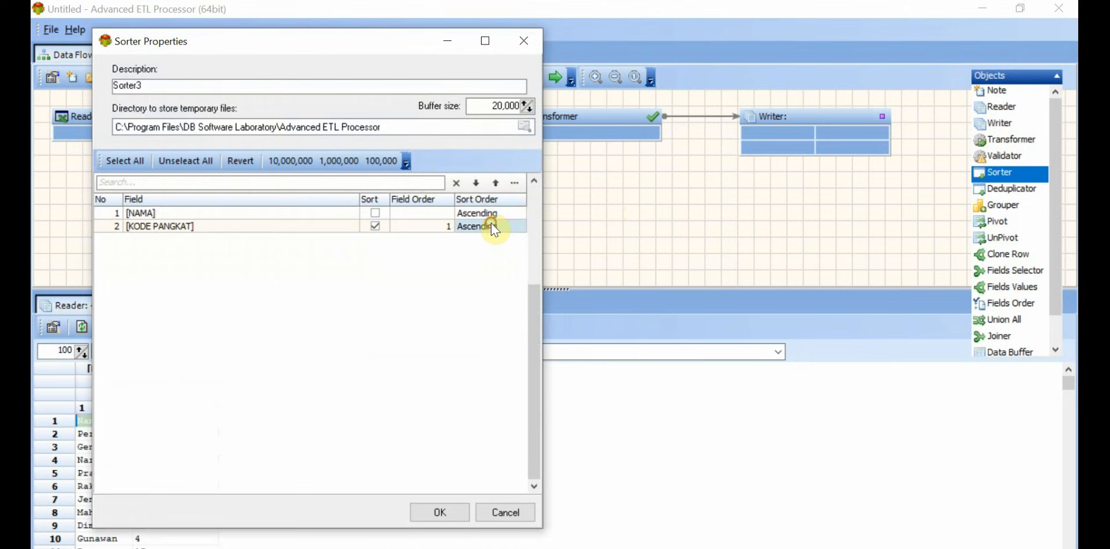
{"action": "left_click", "coordinate": [509, 225]}
{"action": "left_click", "coordinate": [522, 228]}
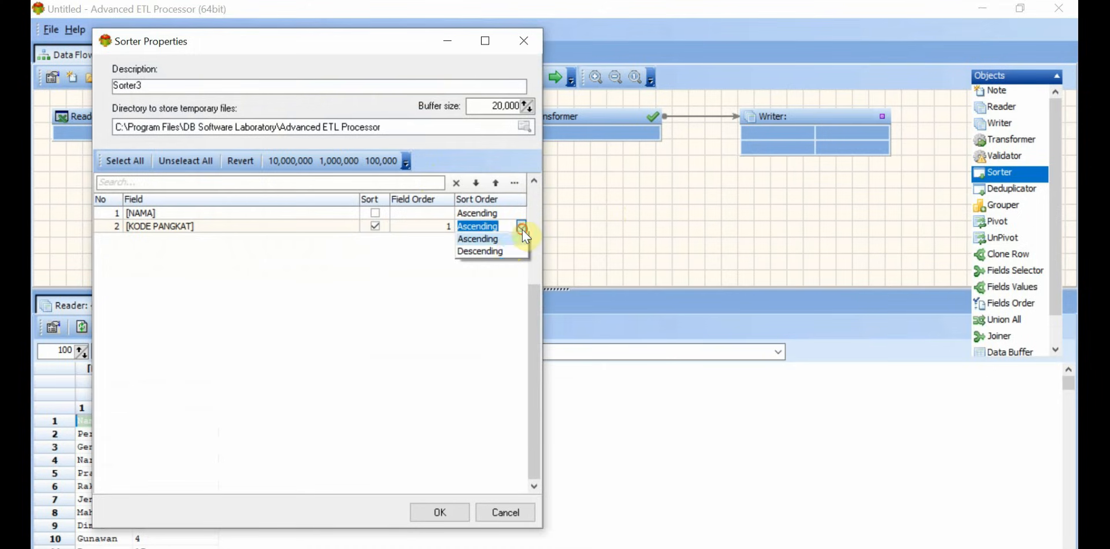
{"action": "left_click", "coordinate": [502, 251]}
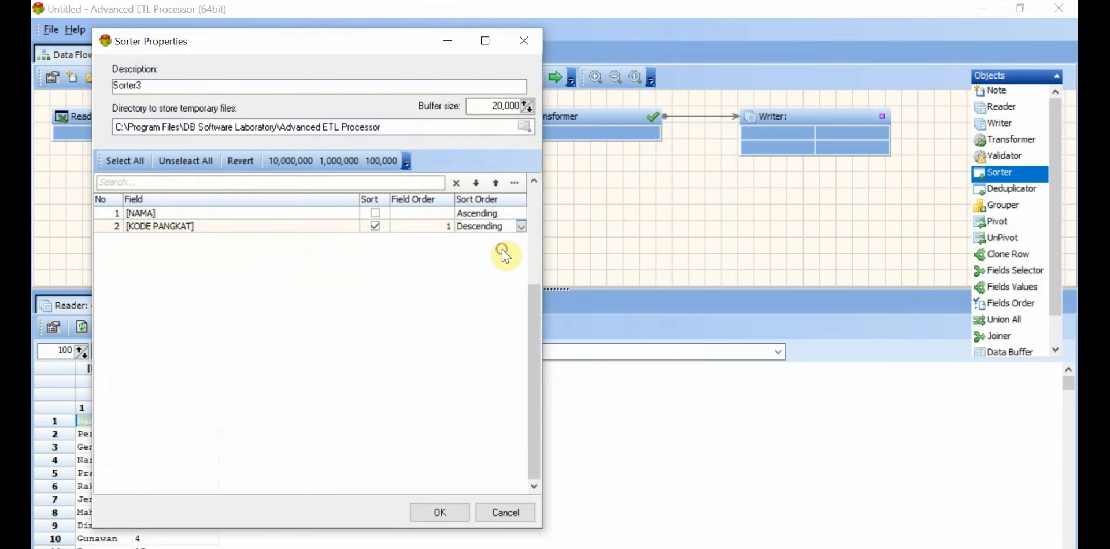
{"action": "left_click", "coordinate": [441, 512]}
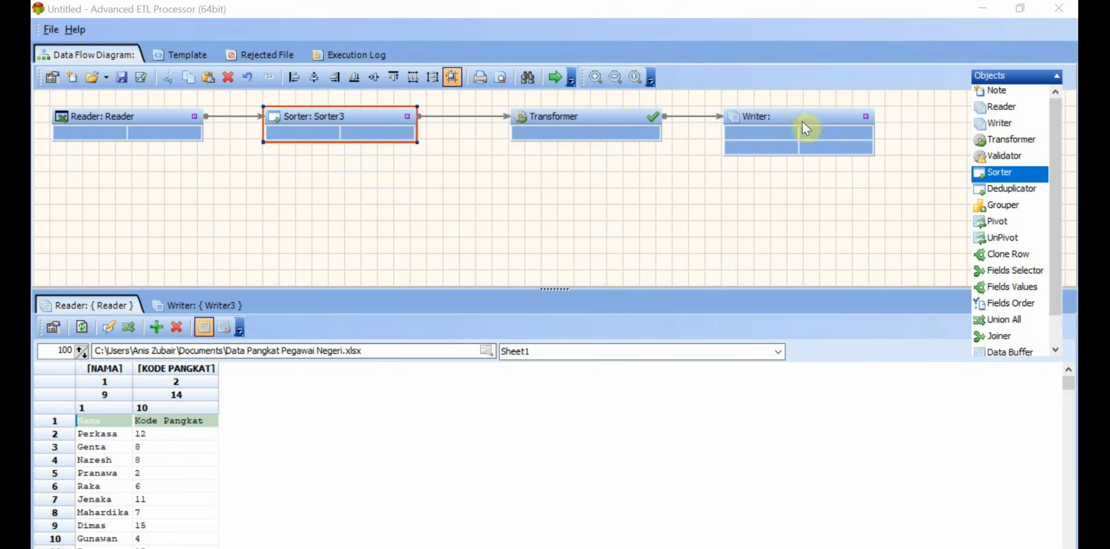
Step: Set the Writer's data target type to Excel File and choose Urut Pangkat Pegawai Negeri.xlsx from Documents as its file
{"action": "left_click", "coordinate": [196, 305]}
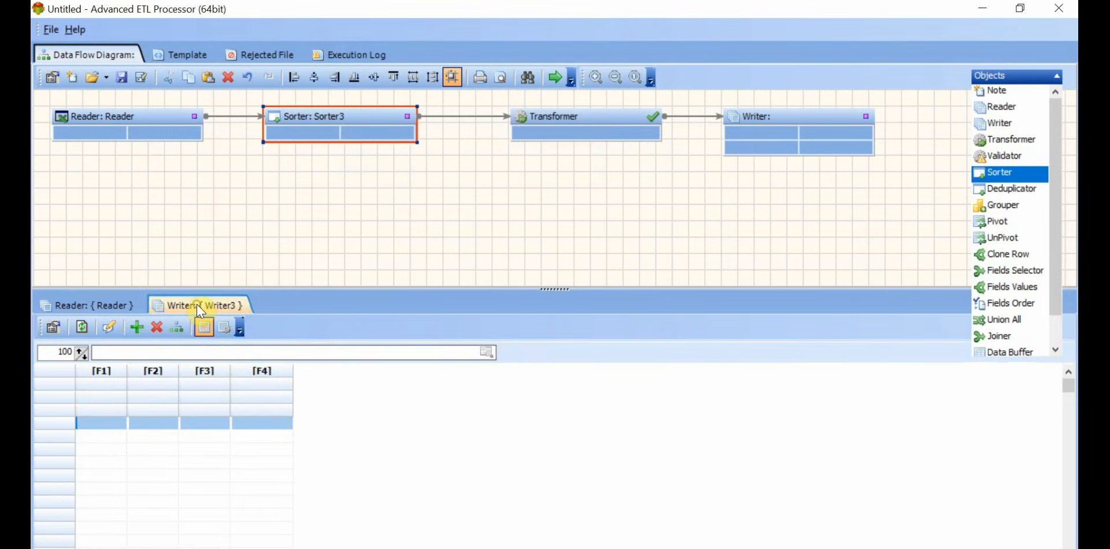
{"action": "left_click", "coordinate": [52, 326]}
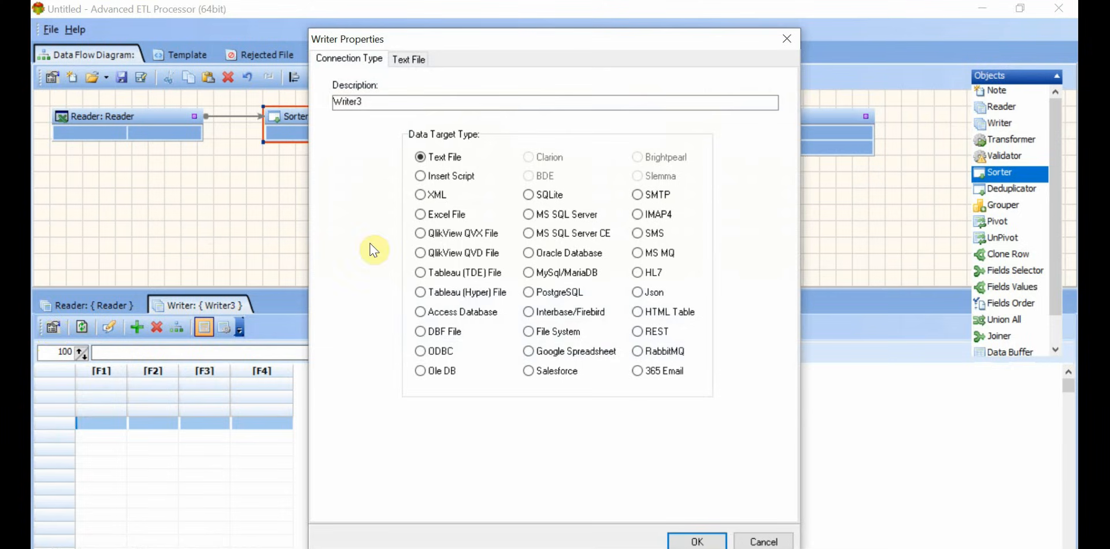
{"action": "left_click", "coordinate": [421, 215]}
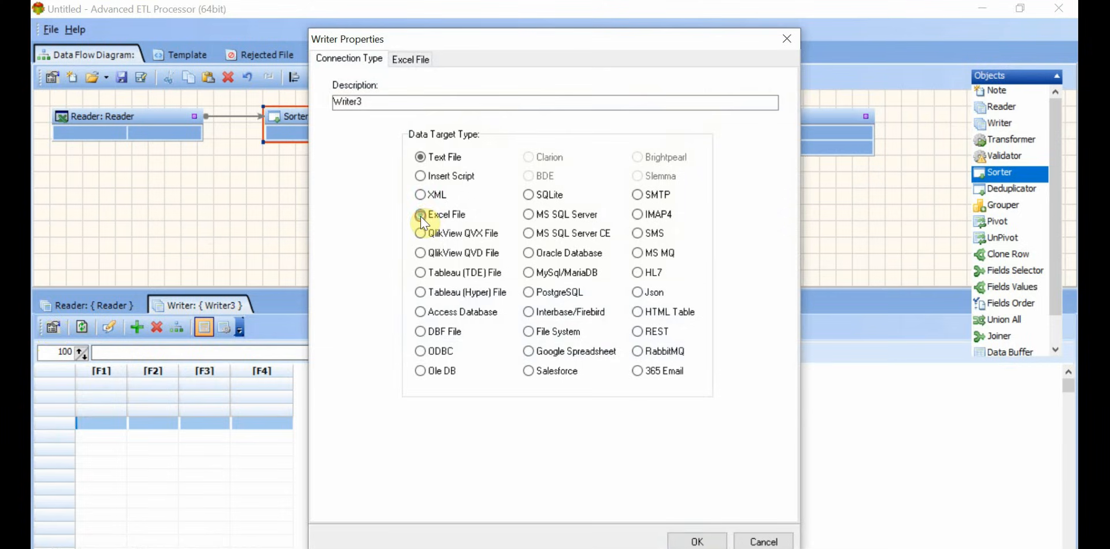
{"action": "left_click", "coordinate": [412, 59]}
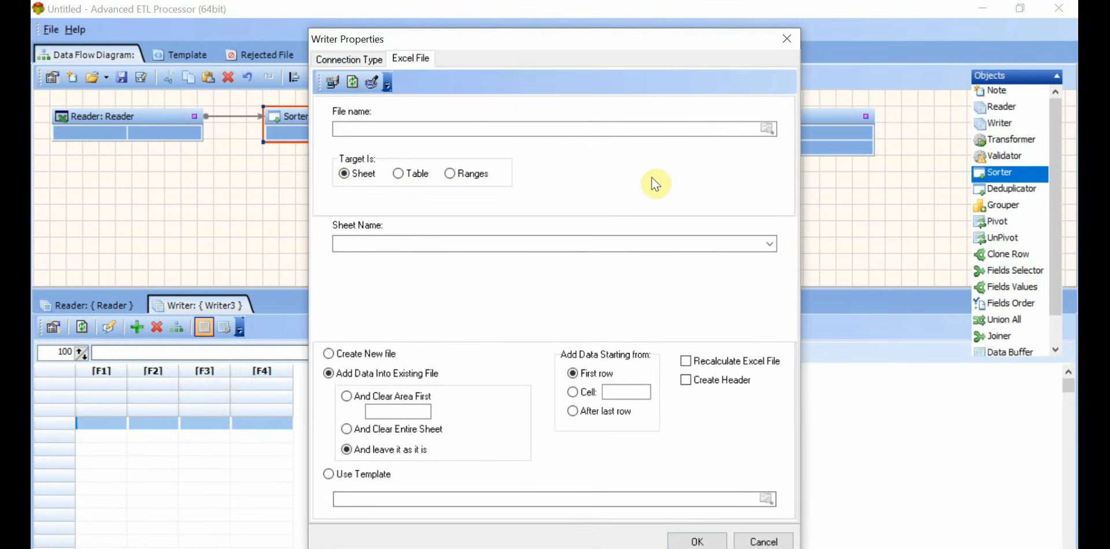
{"action": "left_click", "coordinate": [767, 128]}
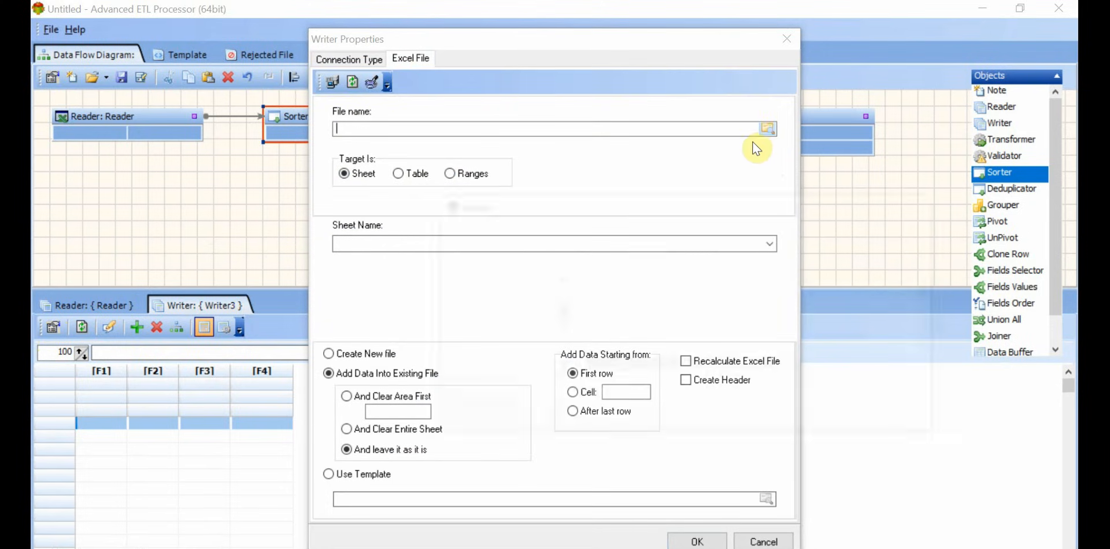
{"action": "scroll", "coordinate": [697, 327], "scroll_direction": "down", "scroll_amount": 10}
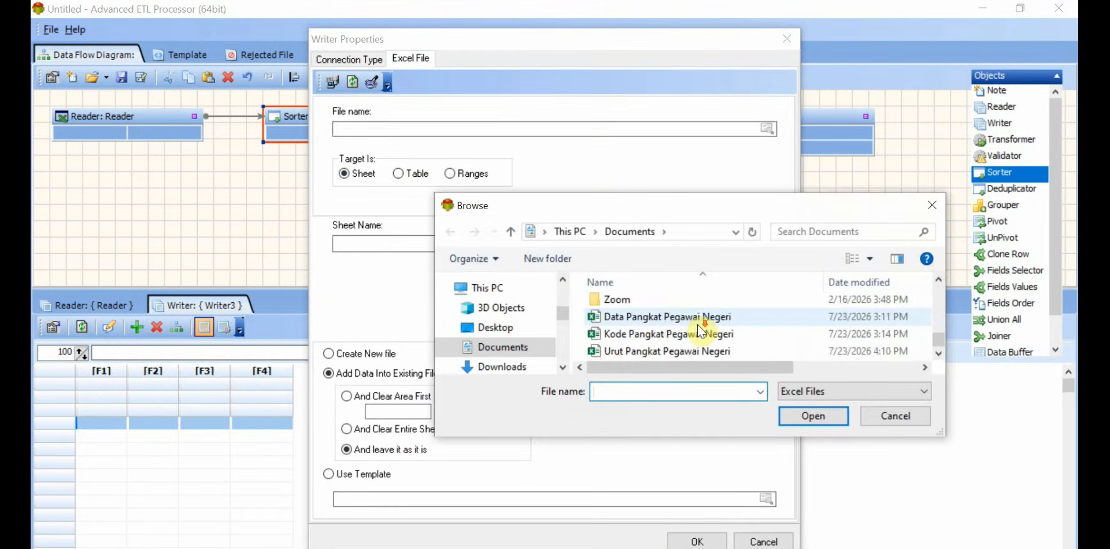
{"action": "left_click", "coordinate": [692, 351]}
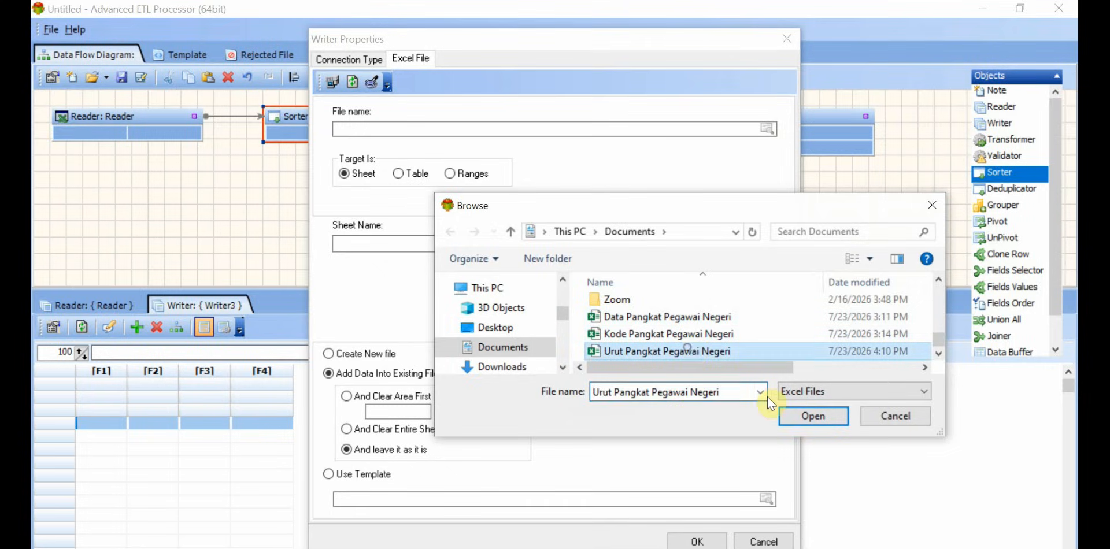
{"action": "left_click", "coordinate": [817, 415]}
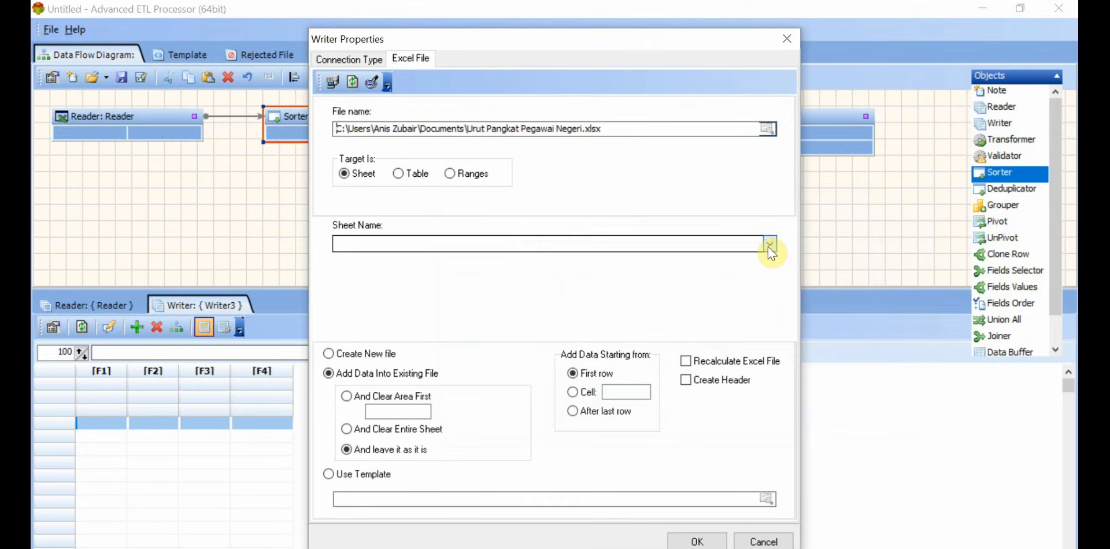
Step: Target Sheet1 in the Writer, enable Create New file and Create Header, and apply the writer properties
{"action": "left_click", "coordinate": [768, 244]}
{"action": "left_click", "coordinate": [718, 260]}
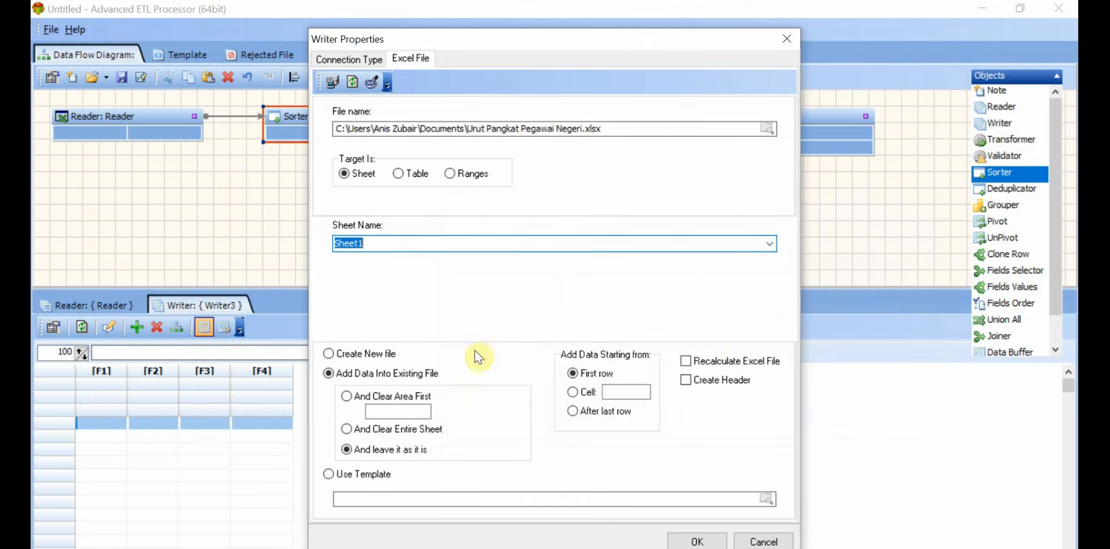
{"action": "left_click", "coordinate": [329, 354]}
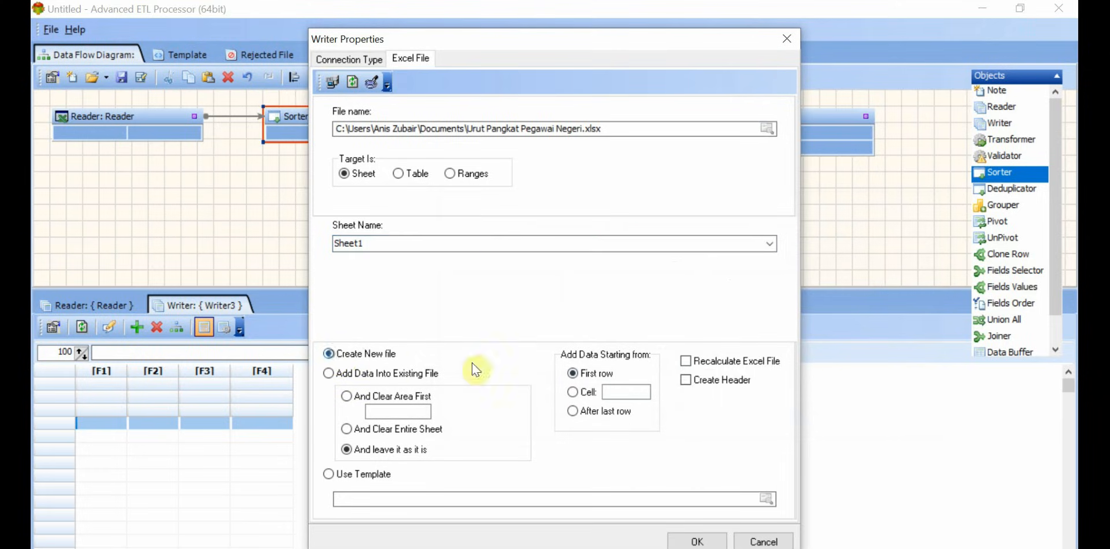
{"action": "left_click", "coordinate": [685, 381]}
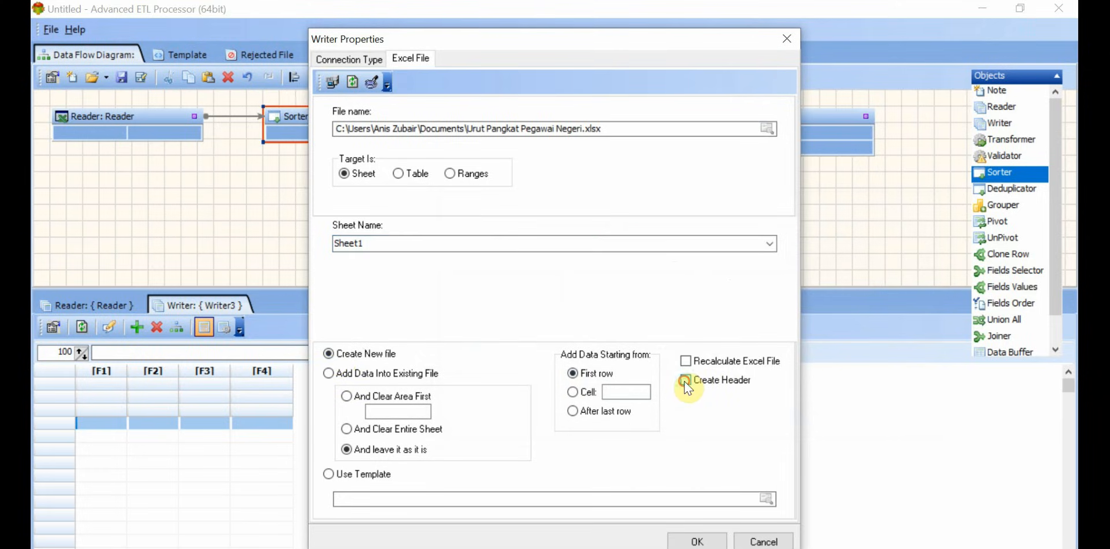
{"action": "left_click", "coordinate": [705, 540]}
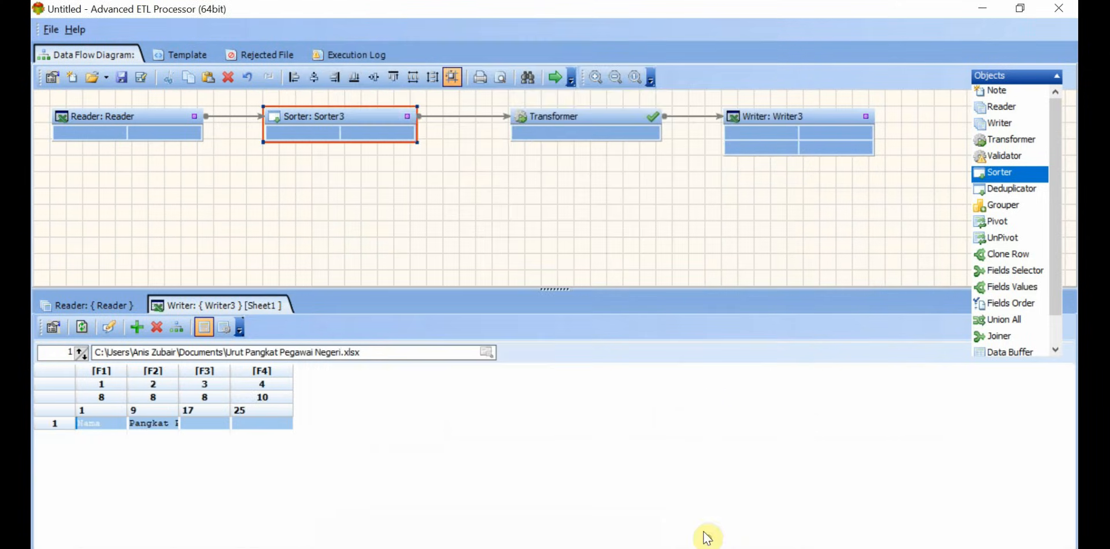
Step: Auto-format the Writer's grid and set its field names from row 1
{"action": "right_click", "coordinate": [107, 426]}
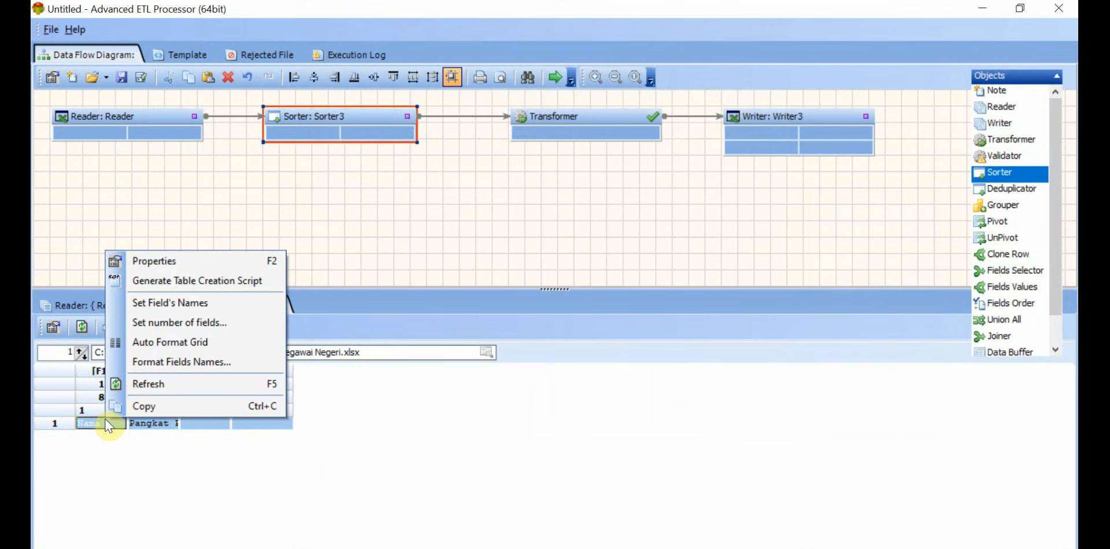
{"action": "left_click", "coordinate": [210, 340]}
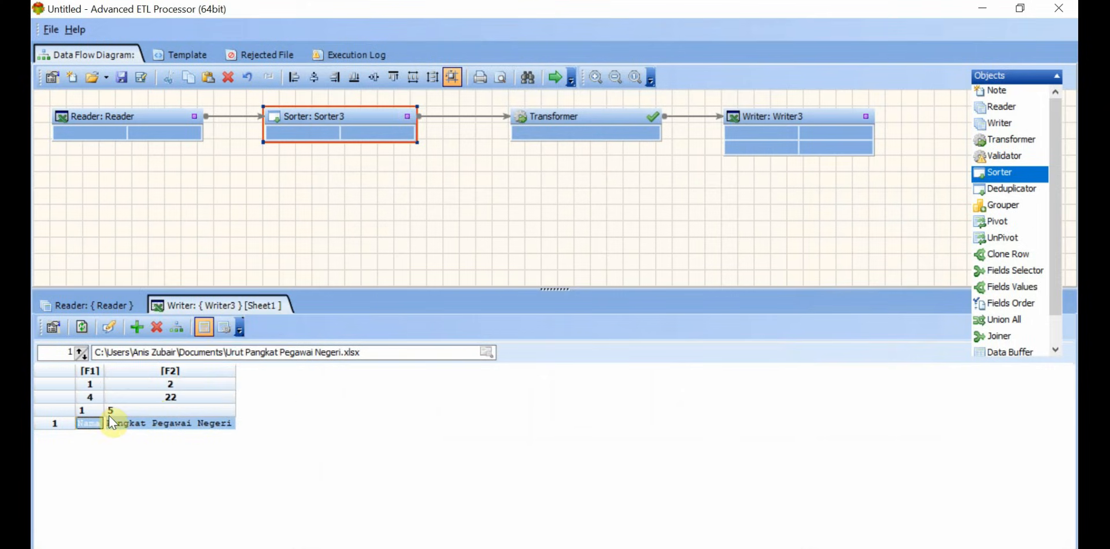
{"action": "right_click", "coordinate": [92, 424]}
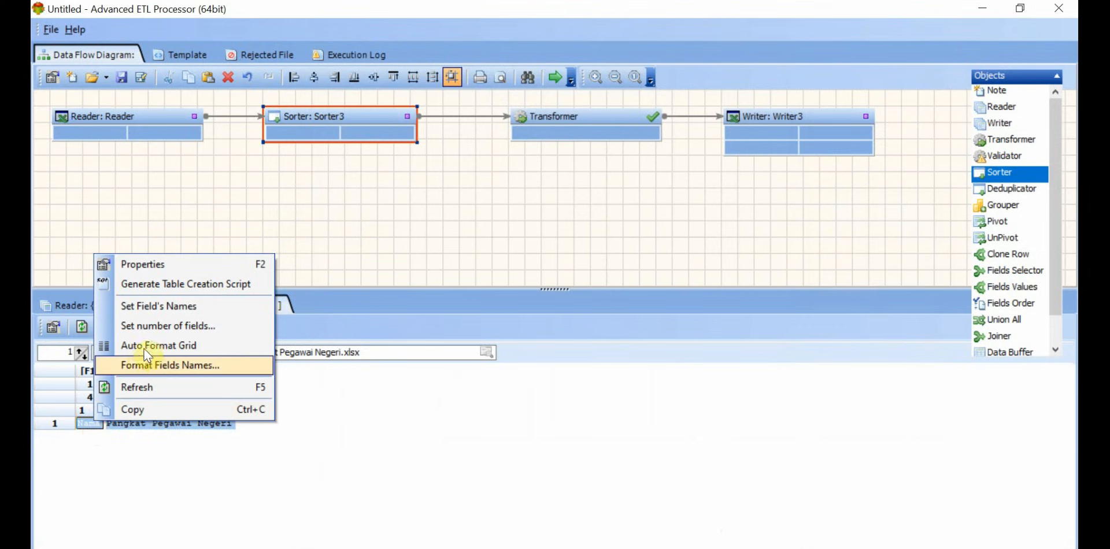
{"action": "left_click", "coordinate": [175, 307]}
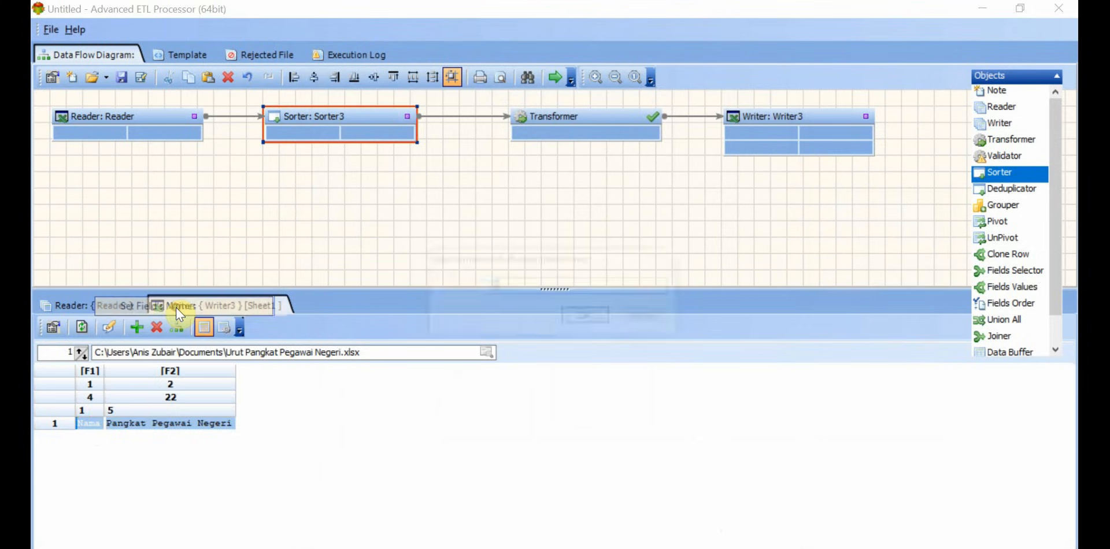
{"action": "left_click", "coordinate": [597, 324]}
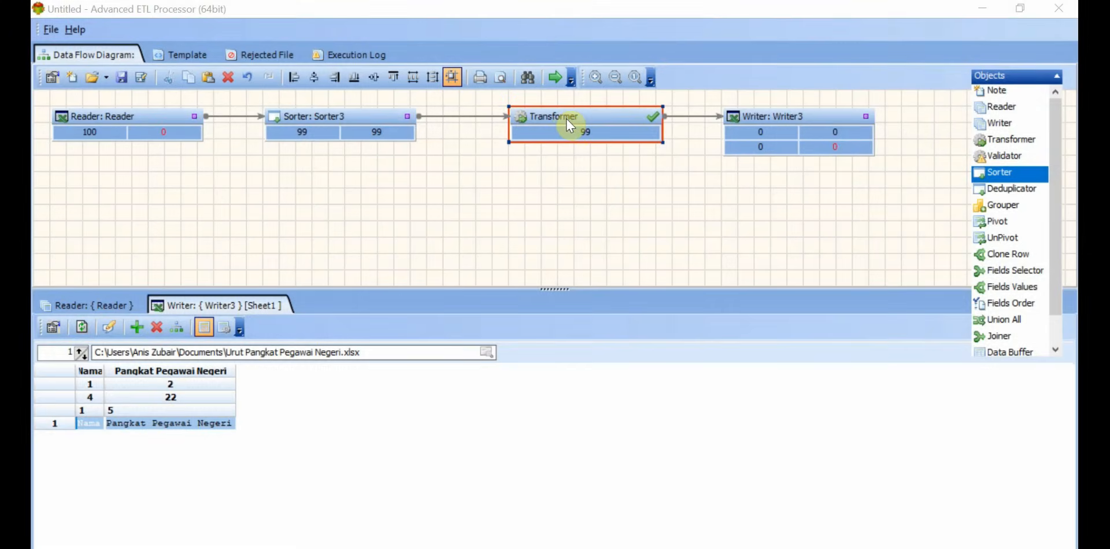
Step: In the Transformer, link NAMA to Nama and place a Lookup between KODE PANGKAT and Pangkat Pegawai Negeri
{"action": "double_click", "coordinate": [567, 119]}
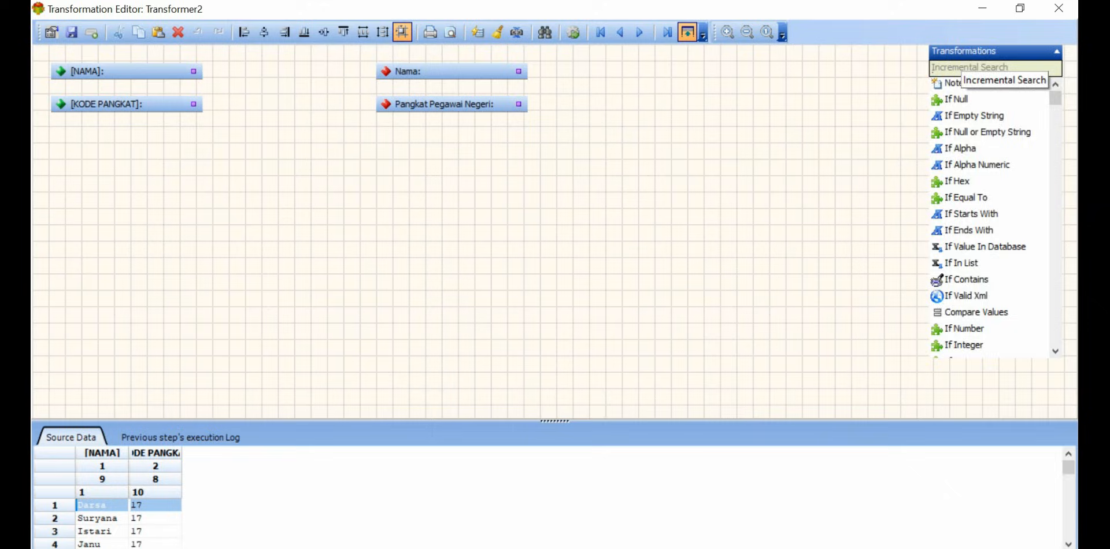
{"action": "left_click", "coordinate": [961, 69]}
{"action": "type", "text": "look"}
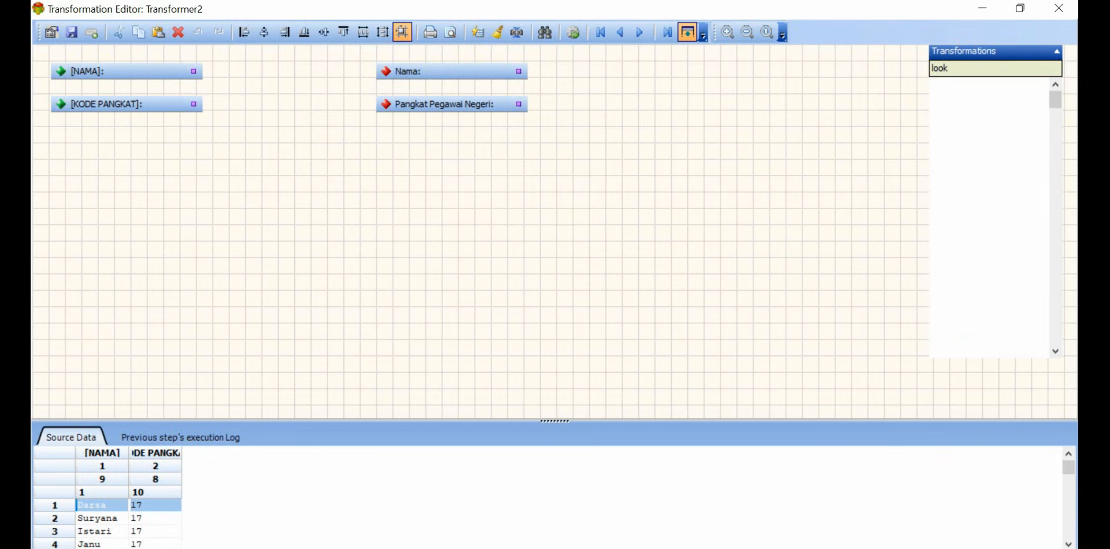
{"action": "left_click", "coordinate": [962, 85]}
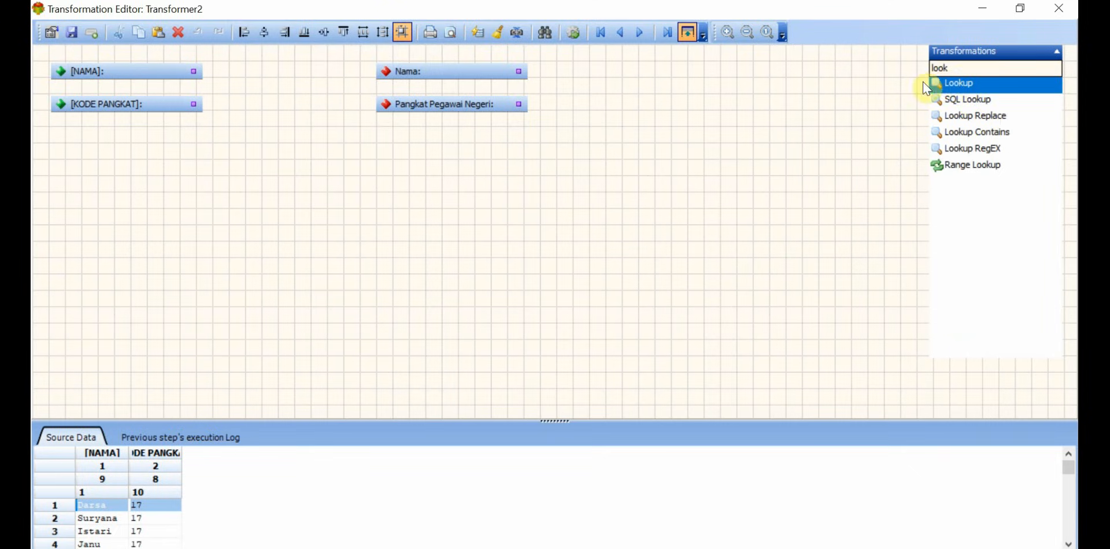
{"action": "left_click_drag", "start_coordinate": [192, 72], "coordinate": [388, 71]}
{"action": "left_click_drag", "start_coordinate": [456, 104], "coordinate": [604, 104]}
{"action": "left_click_drag", "start_coordinate": [924, 85], "coordinate": [315, 104]}
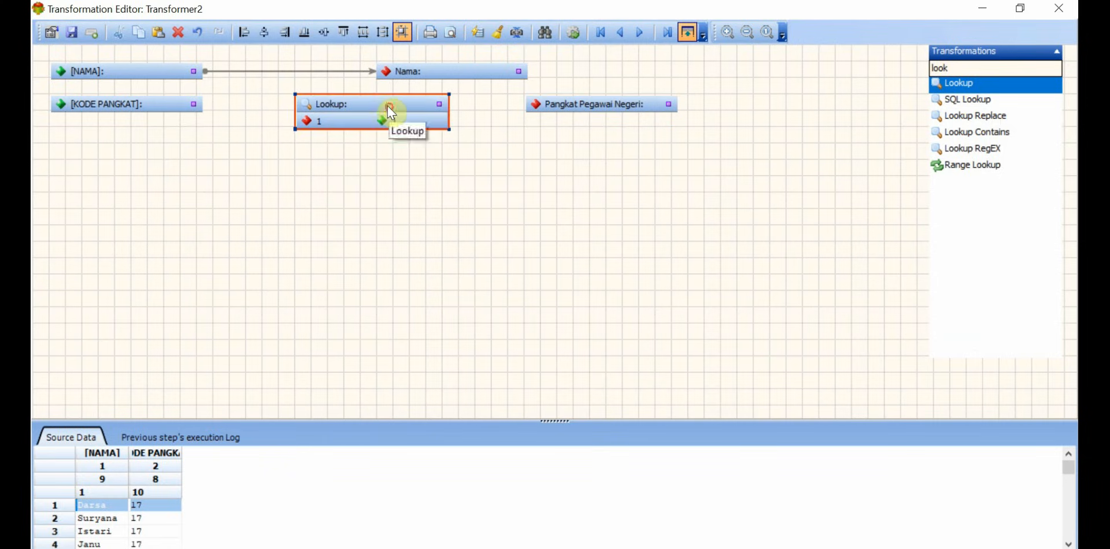
Step: Link KODE PANGKAT through the Lookup to Pangkat Pegawai Negeri and align the field objects so the links run straight
{"action": "left_click_drag", "start_coordinate": [196, 105], "coordinate": [306, 123]}
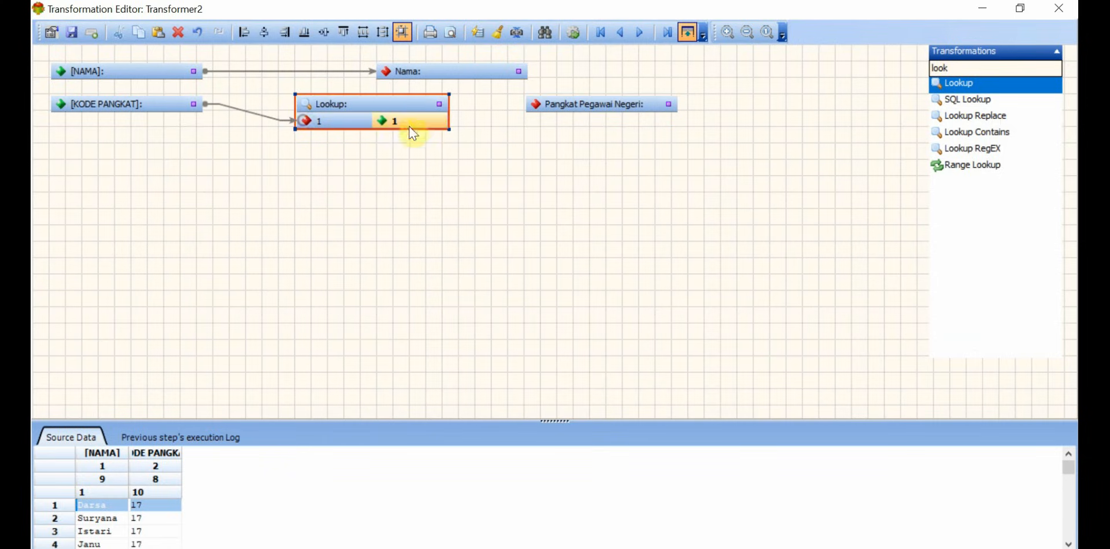
{"action": "left_click_drag", "start_coordinate": [433, 121], "coordinate": [532, 105]}
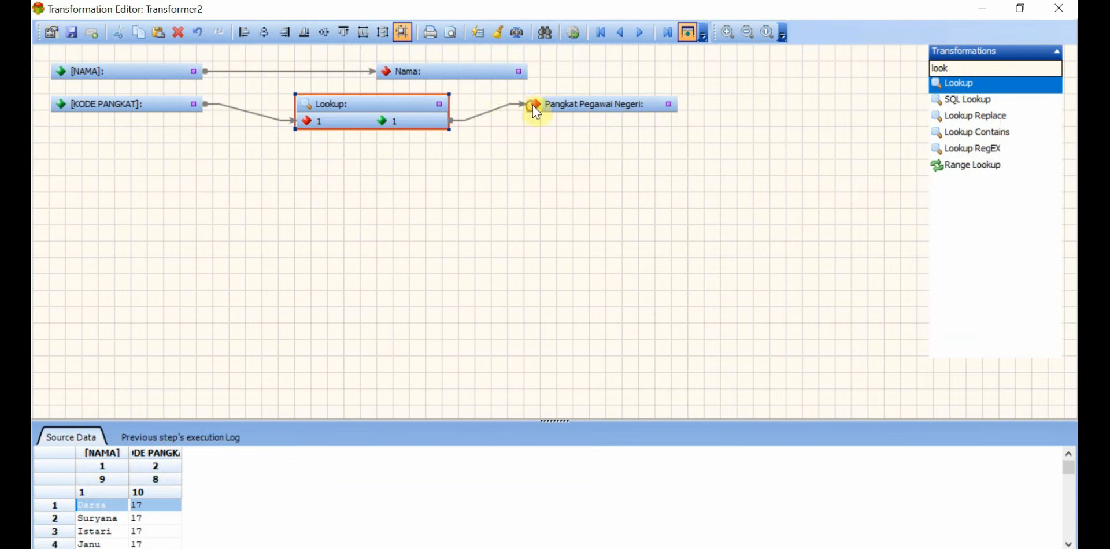
{"action": "left_click_drag", "start_coordinate": [155, 106], "coordinate": [157, 125]}
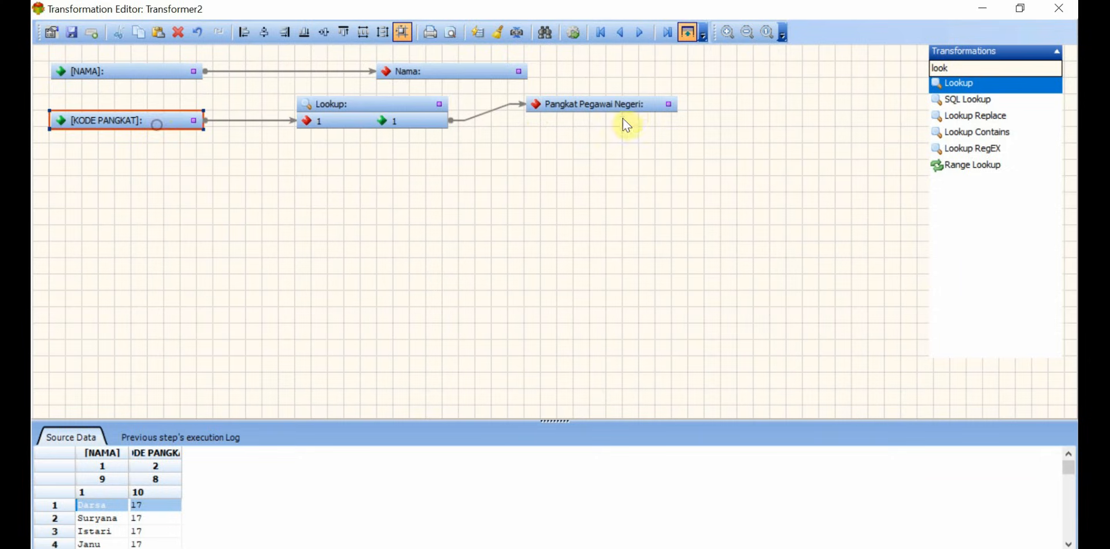
{"action": "left_click_drag", "start_coordinate": [636, 106], "coordinate": [636, 122]}
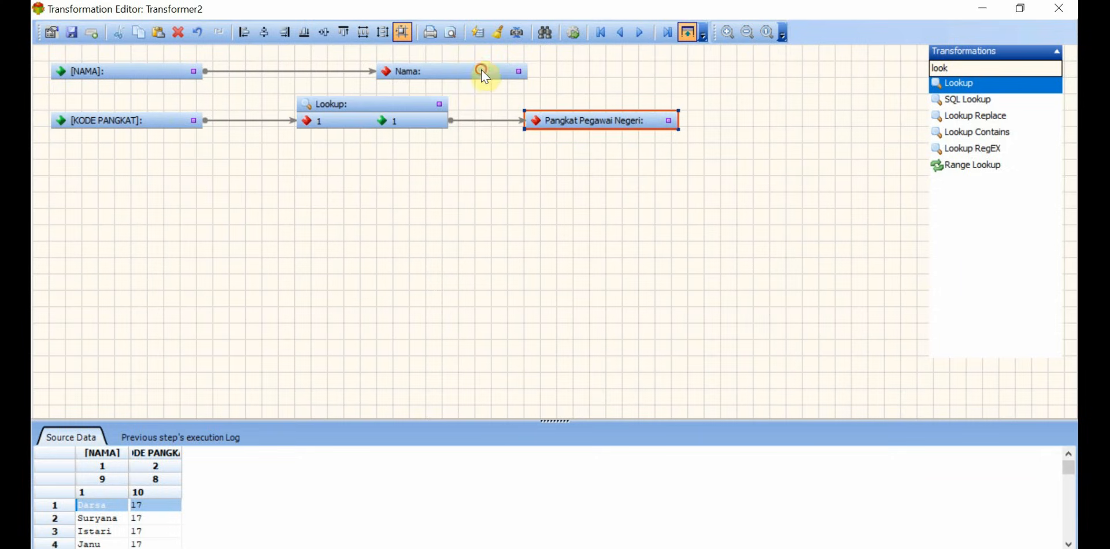
{"action": "left_click_drag", "start_coordinate": [483, 72], "coordinate": [638, 77]}
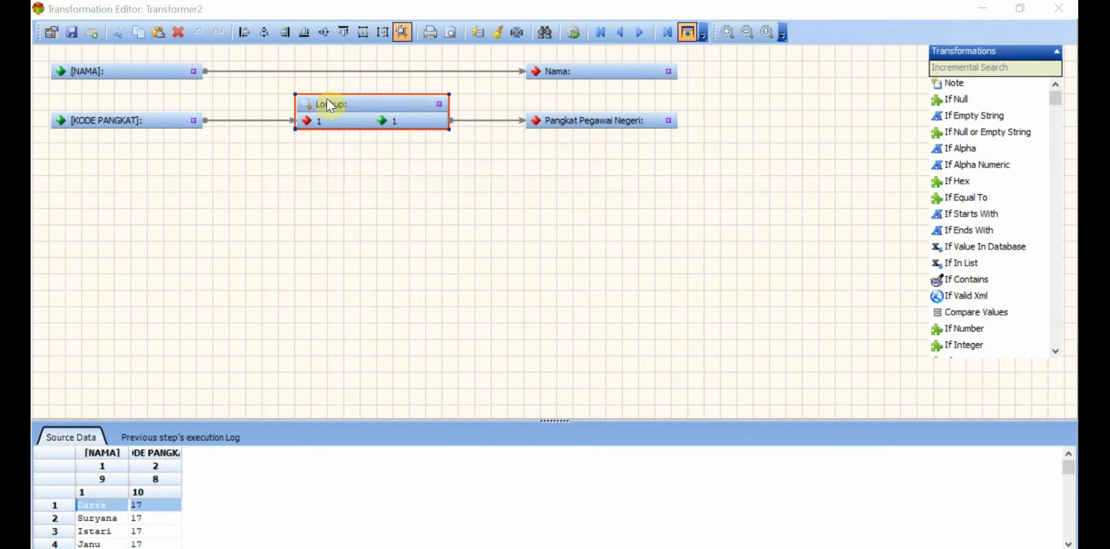
Step: Set the Lookup's data type to Excel File(s), load Kode Pangkat Pegawai Negeri.xlsx, and use Sheet1 as the source table
{"action": "left_click", "coordinate": [327, 99]}
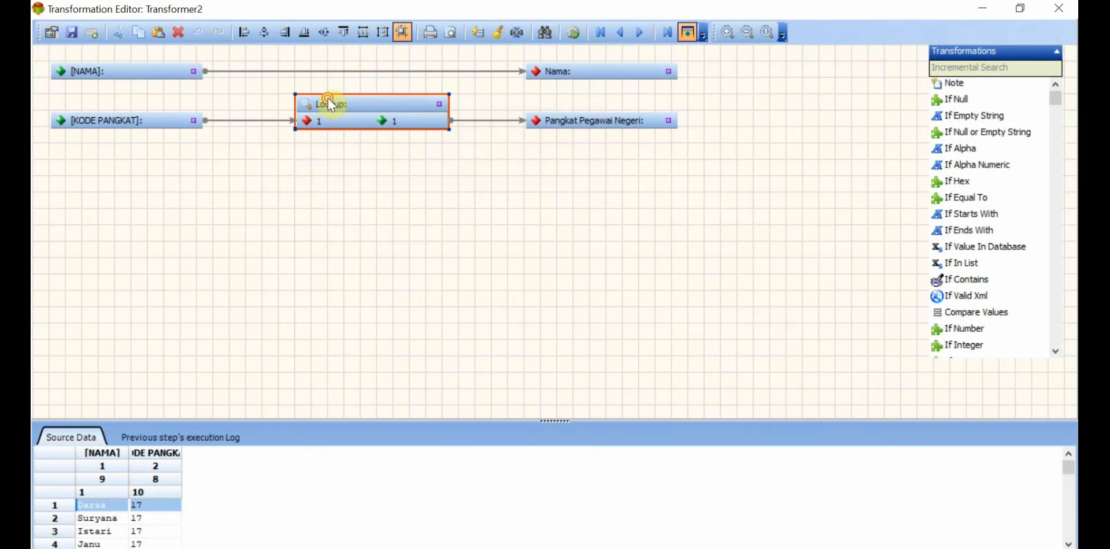
{"action": "double_click", "coordinate": [327, 99]}
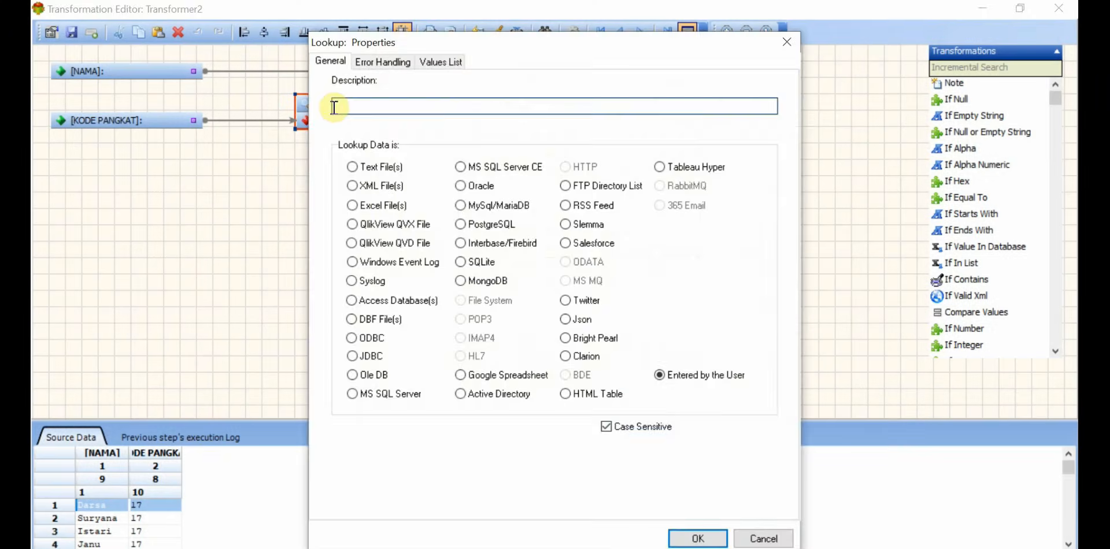
{"action": "left_click", "coordinate": [352, 204]}
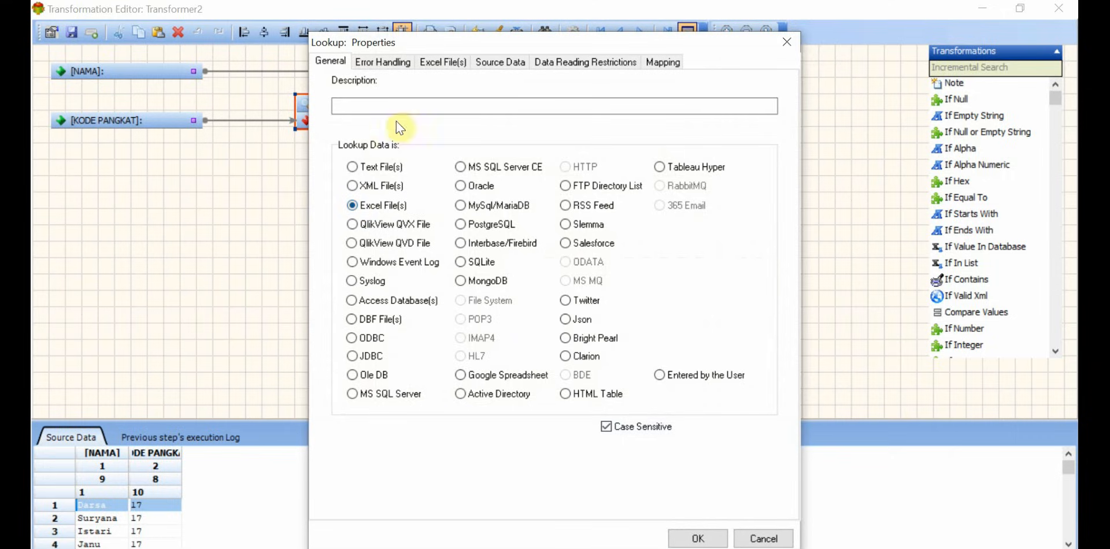
{"action": "left_click", "coordinate": [443, 62]}
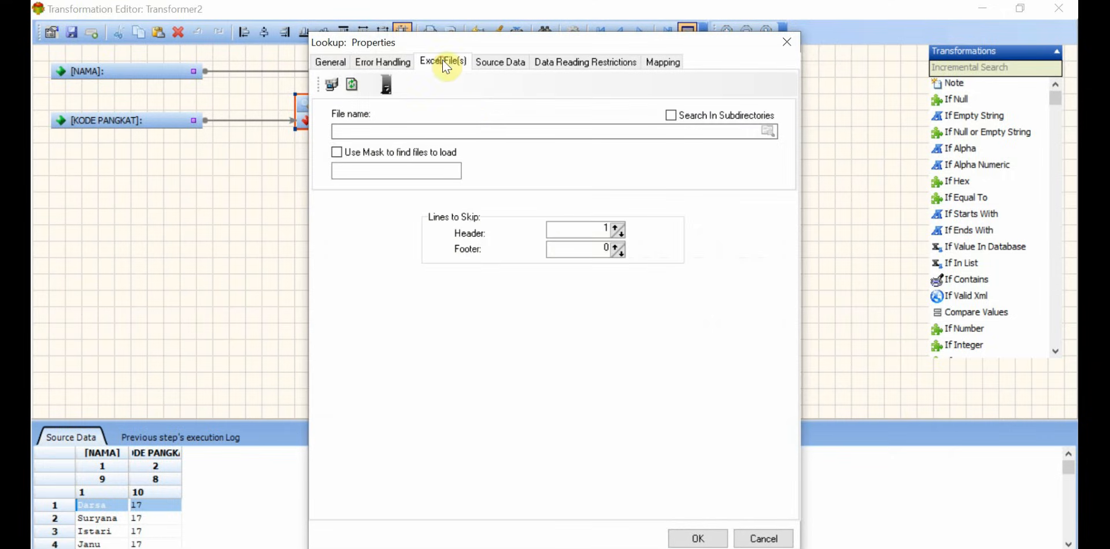
{"action": "left_click", "coordinate": [767, 132]}
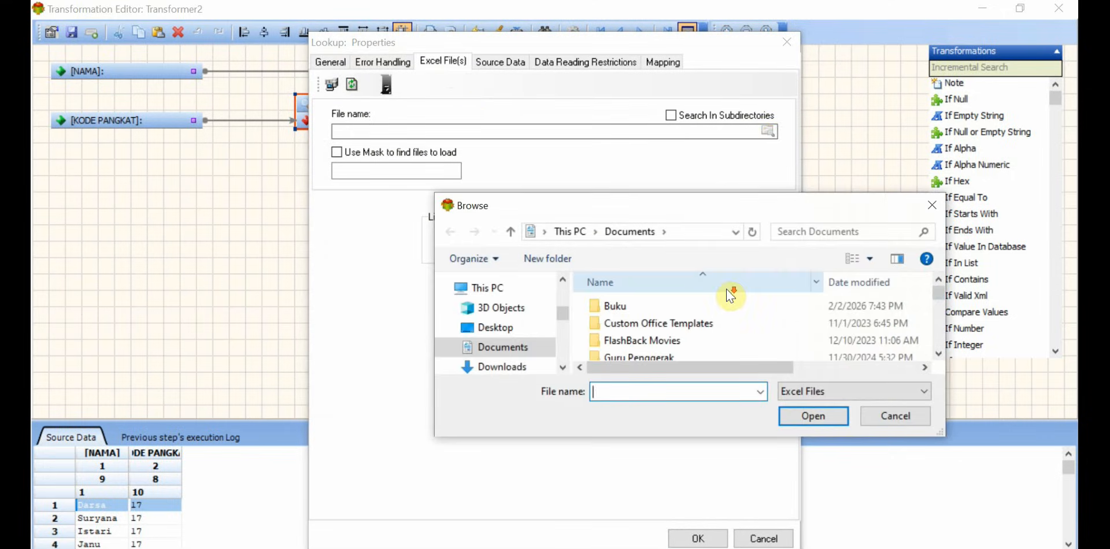
{"action": "scroll", "coordinate": [751, 318], "scroll_direction": "down", "scroll_amount": 10}
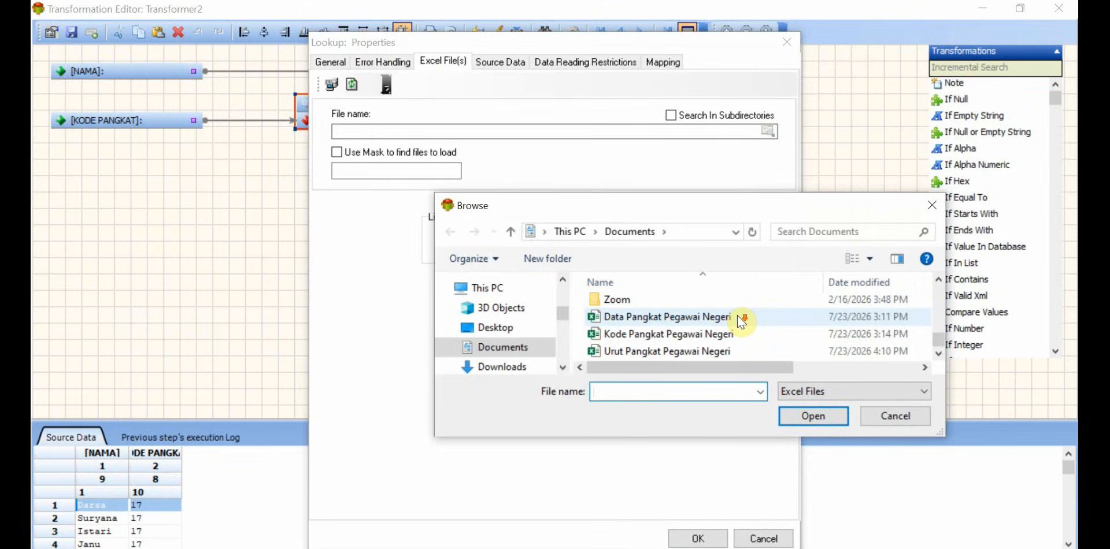
{"action": "left_click", "coordinate": [716, 334]}
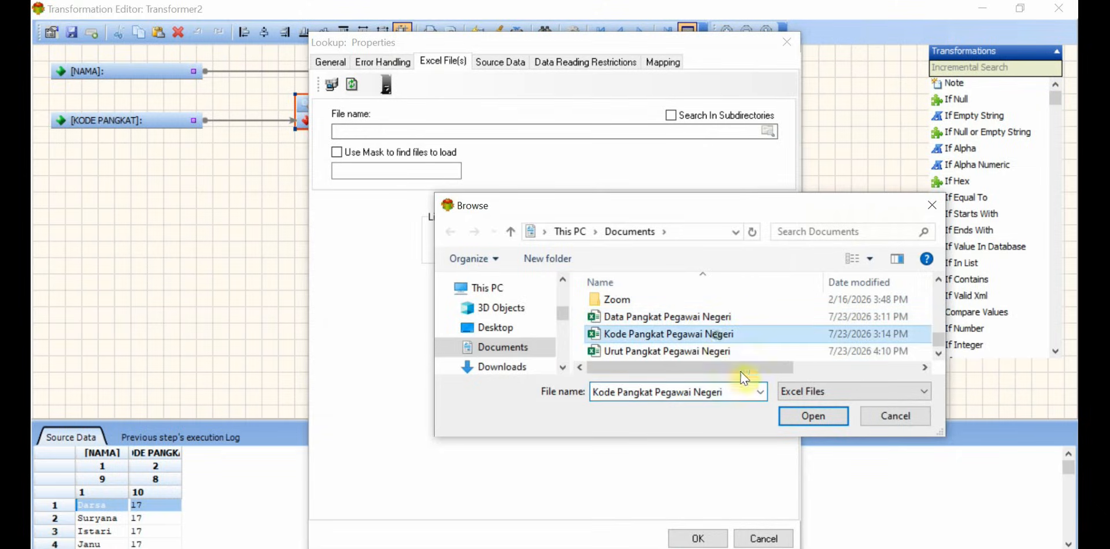
{"action": "left_click", "coordinate": [790, 422]}
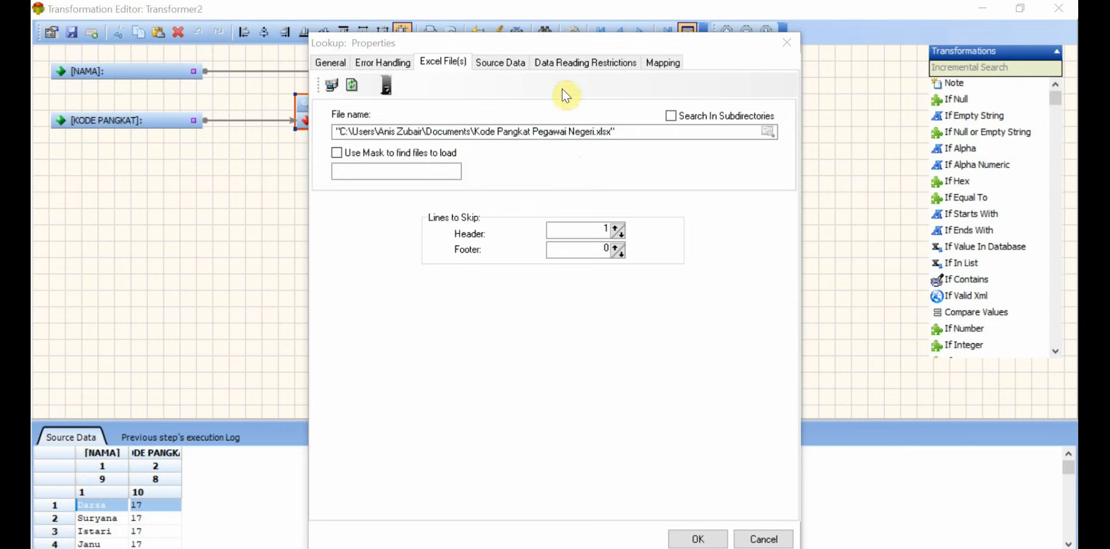
{"action": "left_click", "coordinate": [492, 62]}
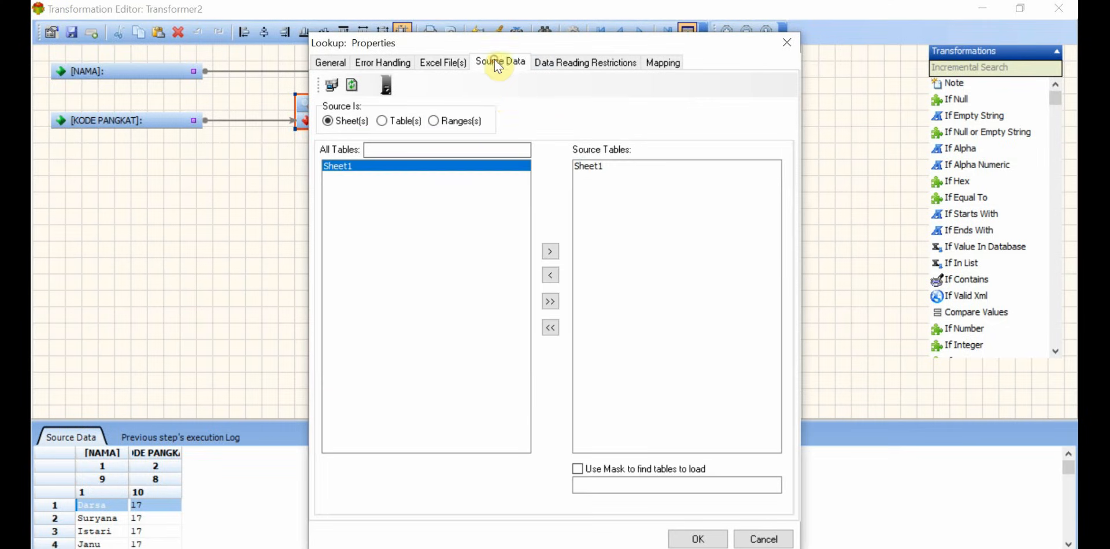
Step: Bring up the Lookup's field mapping and set the lookup sheet's field names from row 1
{"action": "left_click", "coordinate": [344, 166]}
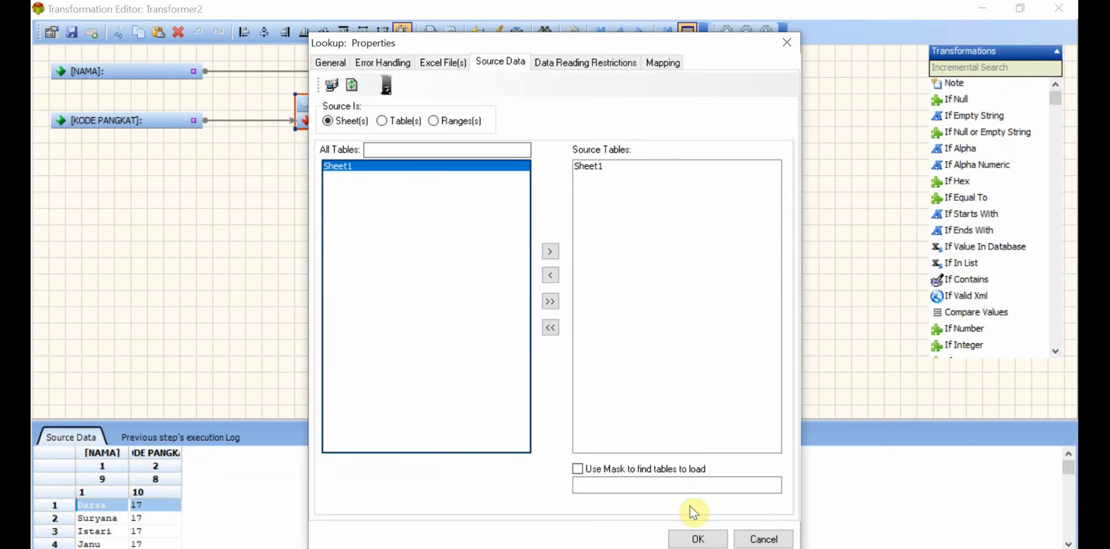
{"action": "left_click", "coordinate": [668, 65]}
{"action": "left_click", "coordinate": [560, 287]}
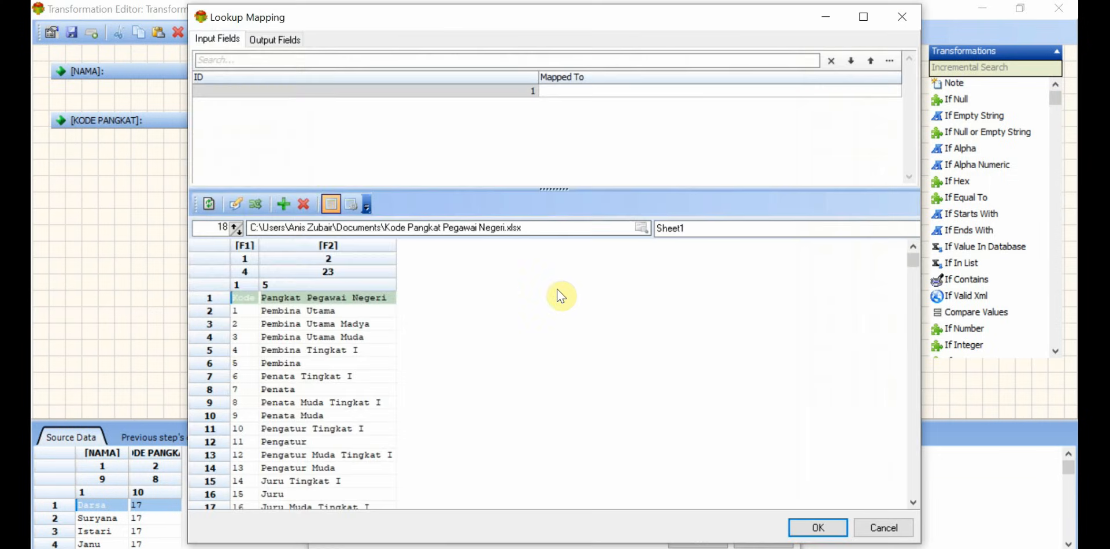
{"action": "right_click", "coordinate": [249, 297]}
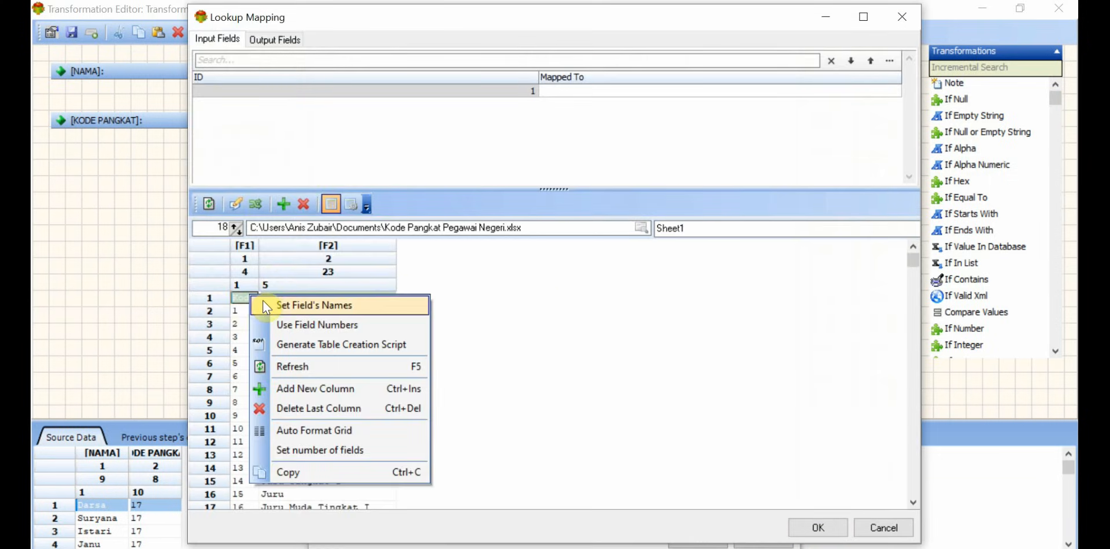
{"action": "left_click", "coordinate": [265, 306]}
{"action": "left_click", "coordinate": [588, 317]}
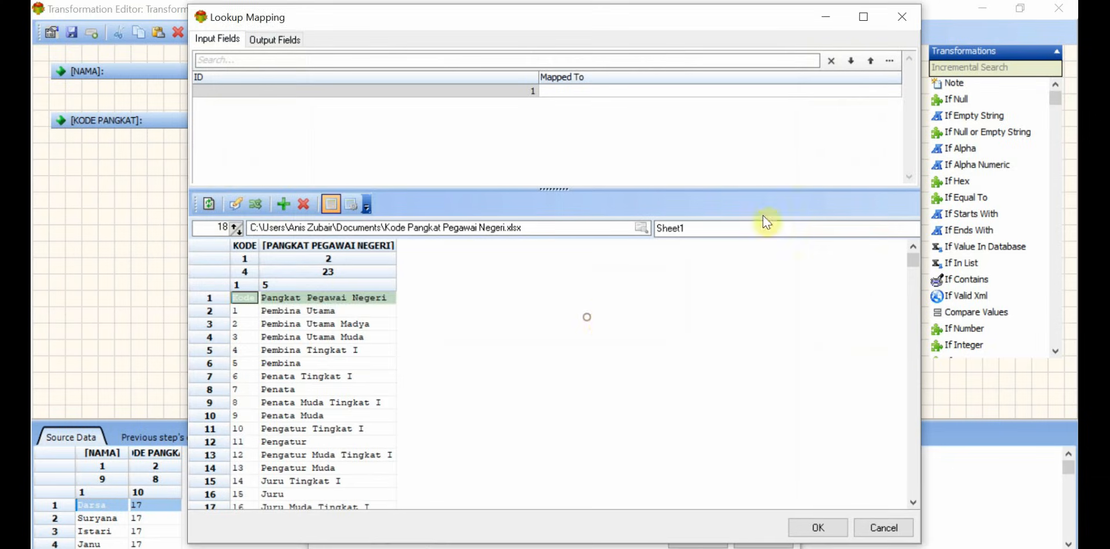
Step: Map the Lookup's input field 1 to [KODE]
{"action": "left_click", "coordinate": [887, 94]}
{"action": "left_click", "coordinate": [890, 93]}
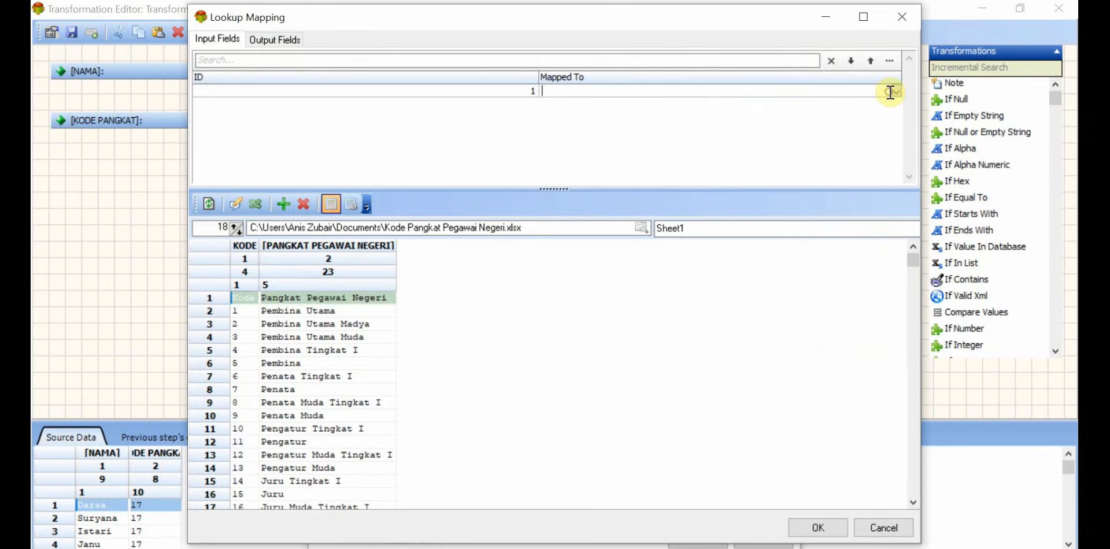
{"action": "left_click", "coordinate": [895, 91]}
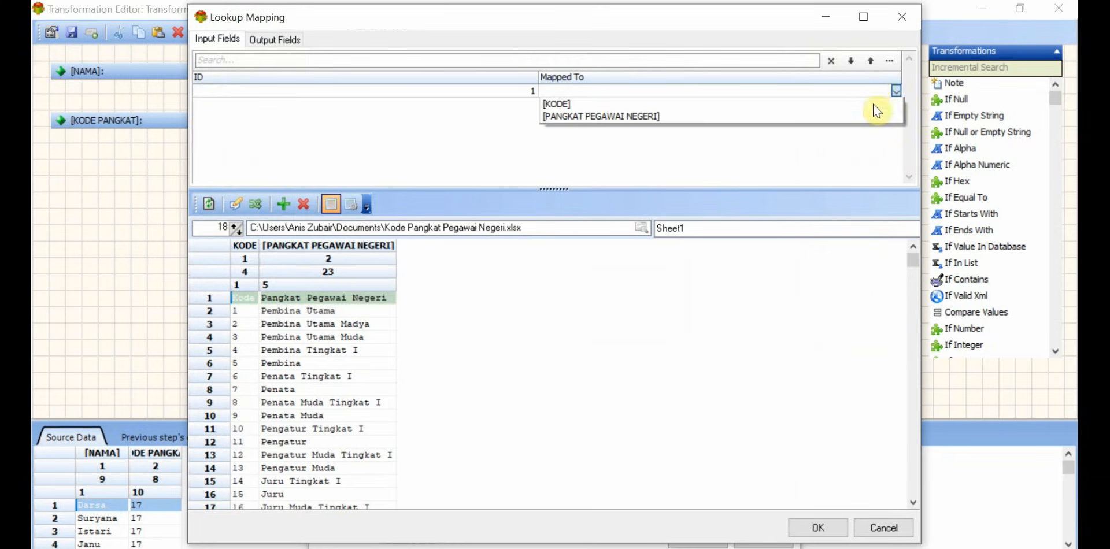
{"action": "left_click", "coordinate": [873, 104]}
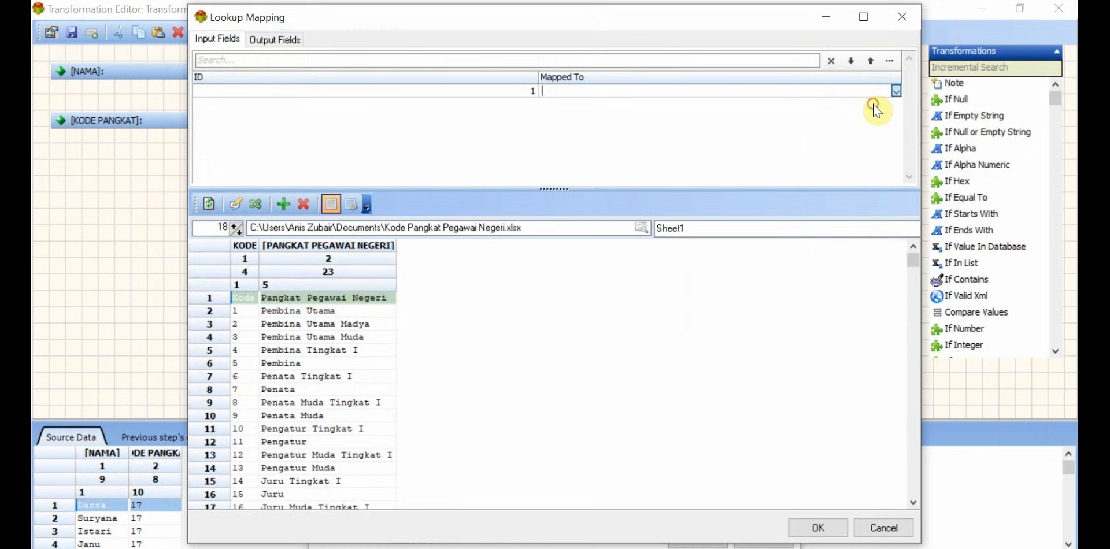
Step: Map the Lookup's output field 1 to [PANGKAT PEGAWAI NEGERI] and accept the mapping
{"action": "left_click", "coordinate": [282, 41]}
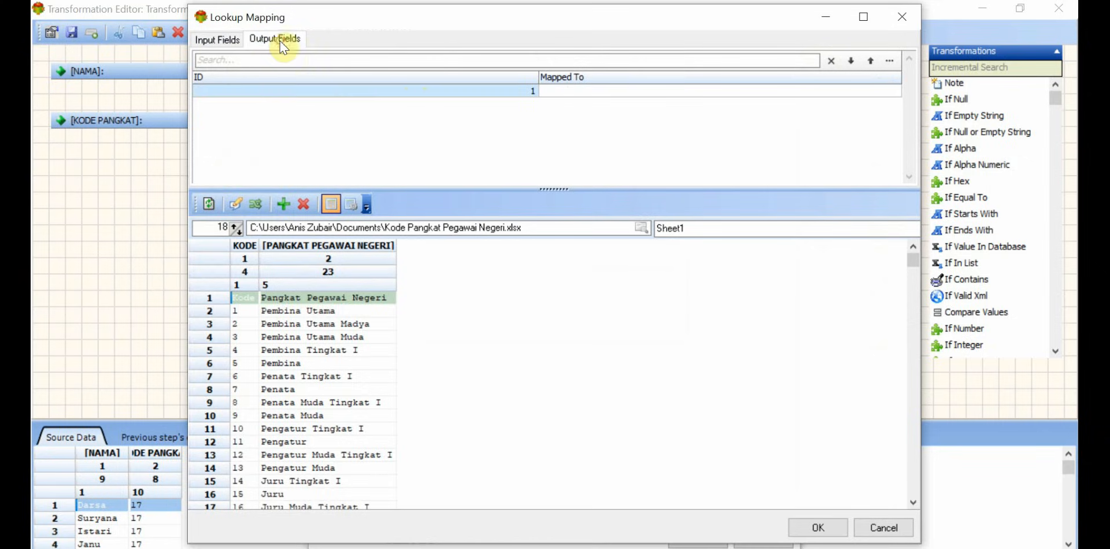
{"action": "left_click", "coordinate": [883, 90]}
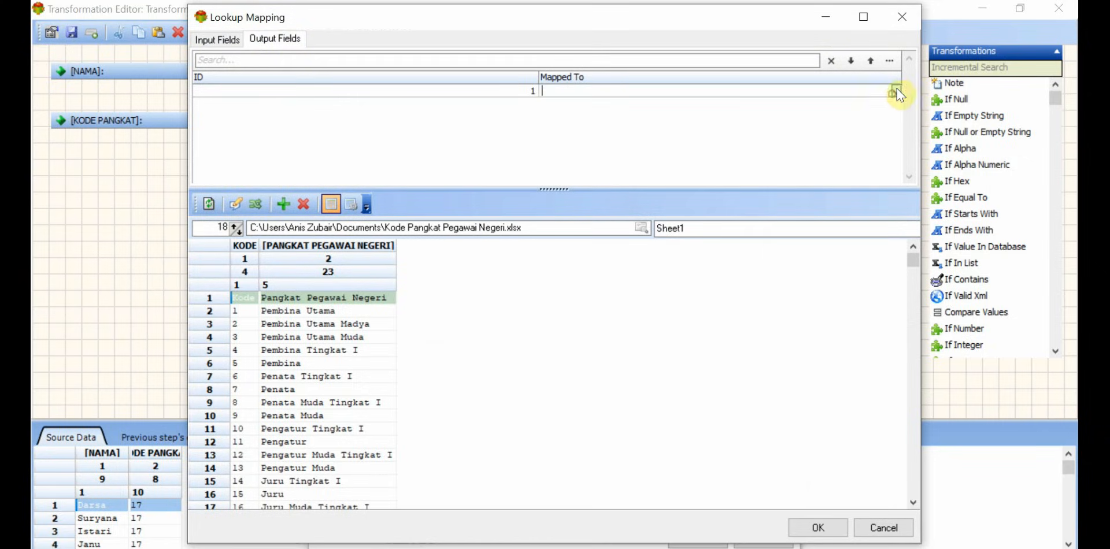
{"action": "left_click", "coordinate": [894, 92]}
{"action": "left_click", "coordinate": [834, 117]}
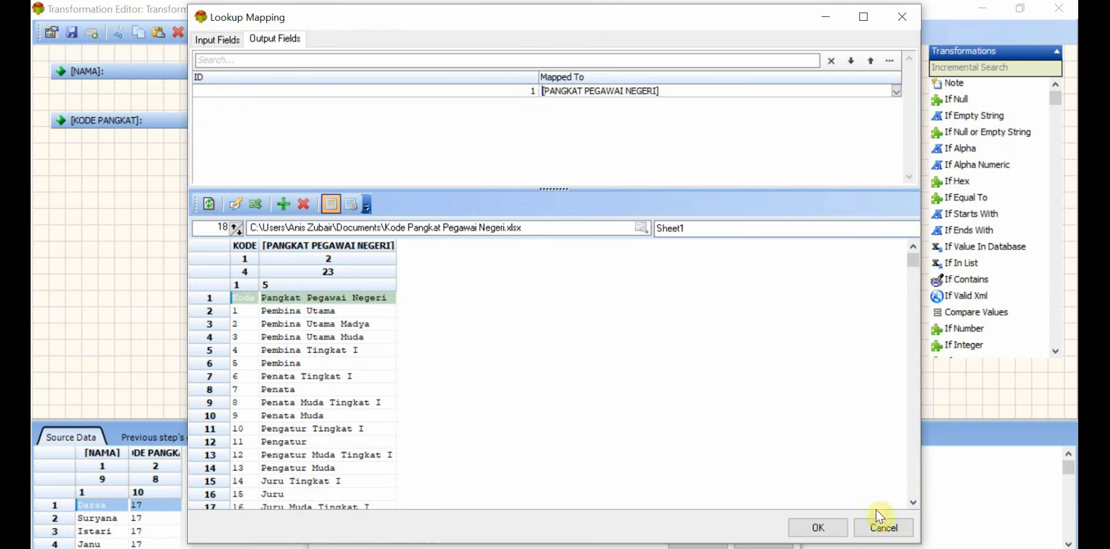
{"action": "left_click", "coordinate": [819, 530]}
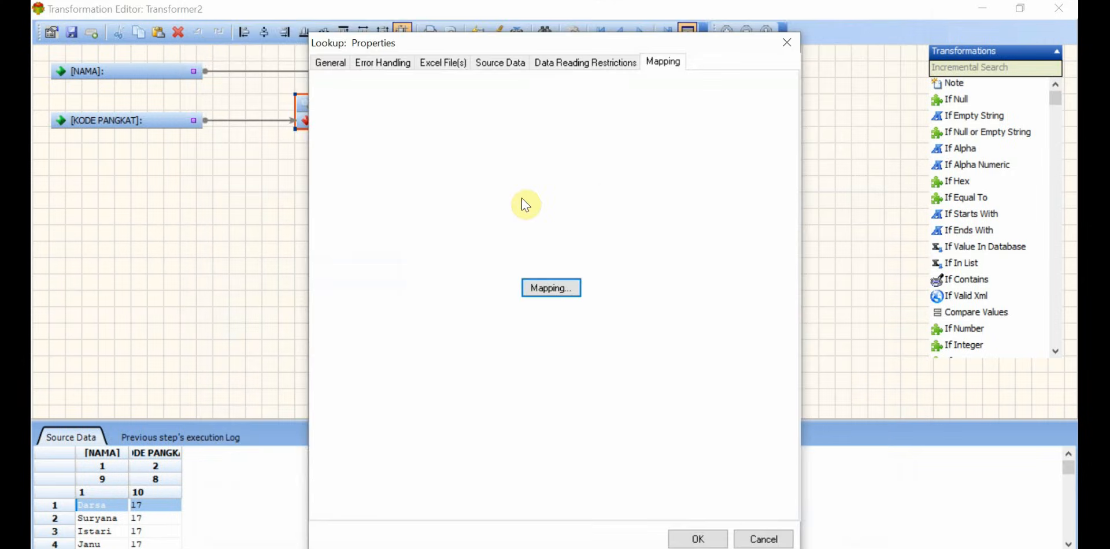
Step: Set the Lookup's description to "Pangkat" in its general properties
{"action": "left_click", "coordinate": [339, 64]}
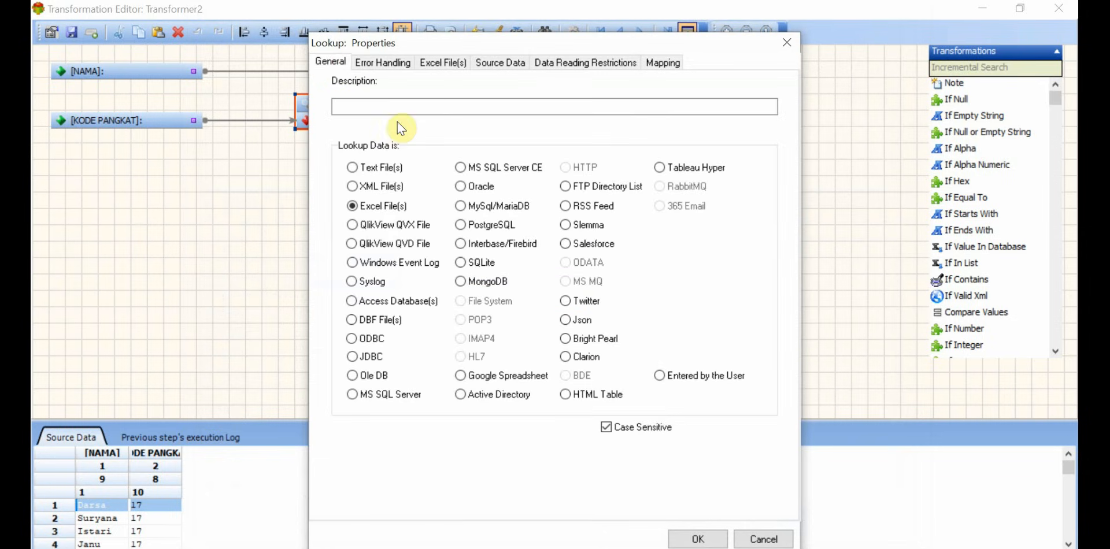
{"action": "type", "text": "Pangka"}
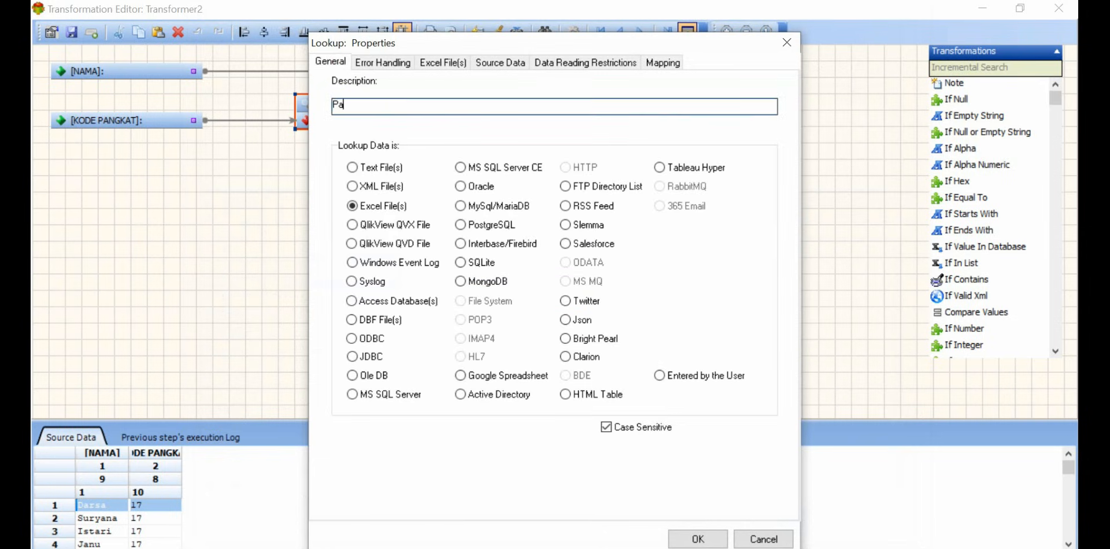
{"action": "type", "text": "t"}
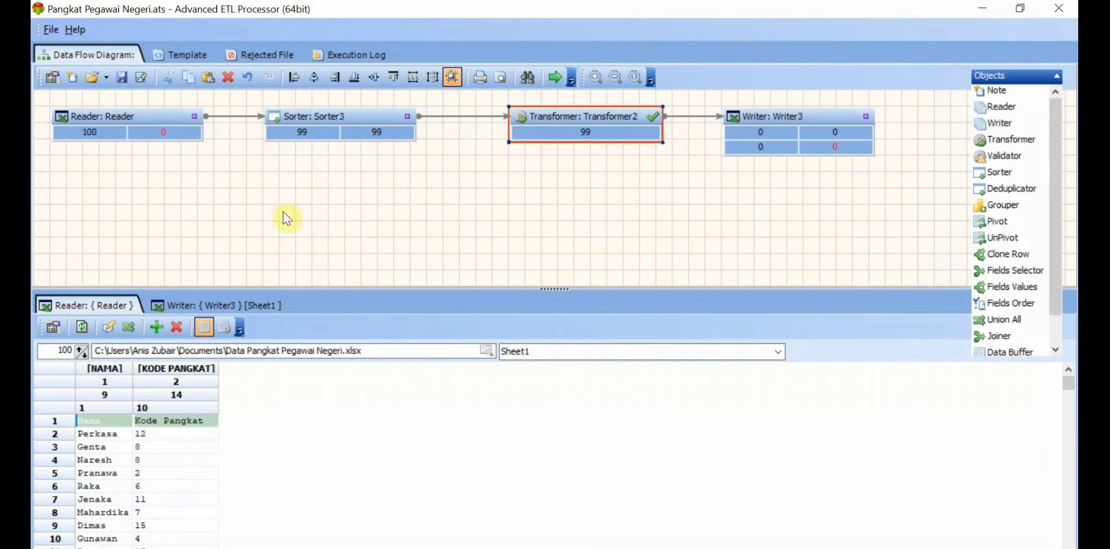
Step: Run the complete data flow from Reader to Writer and dismiss the execution report
{"action": "left_click", "coordinate": [554, 79]}
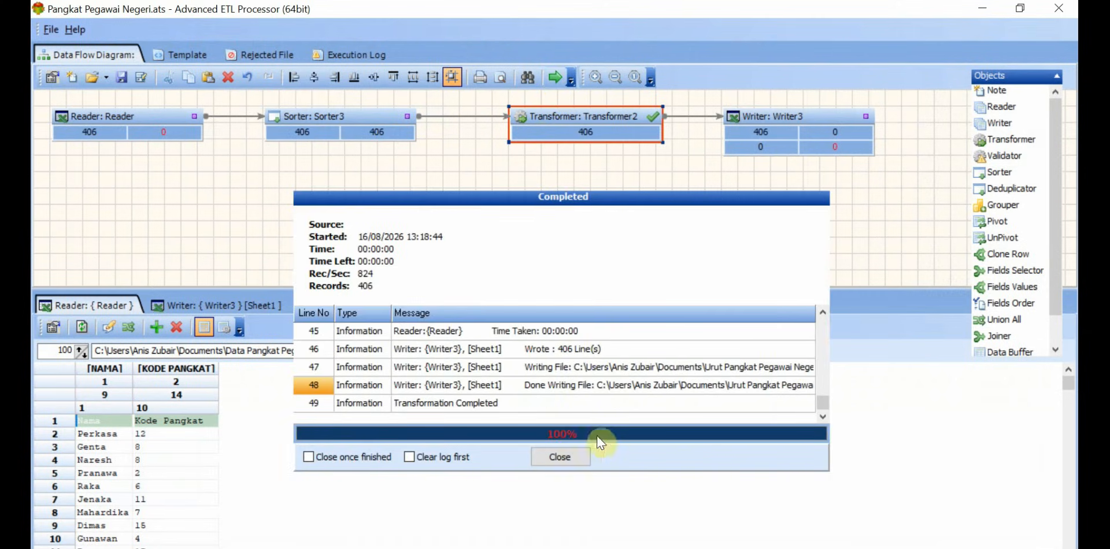
{"action": "left_click", "coordinate": [571, 457]}
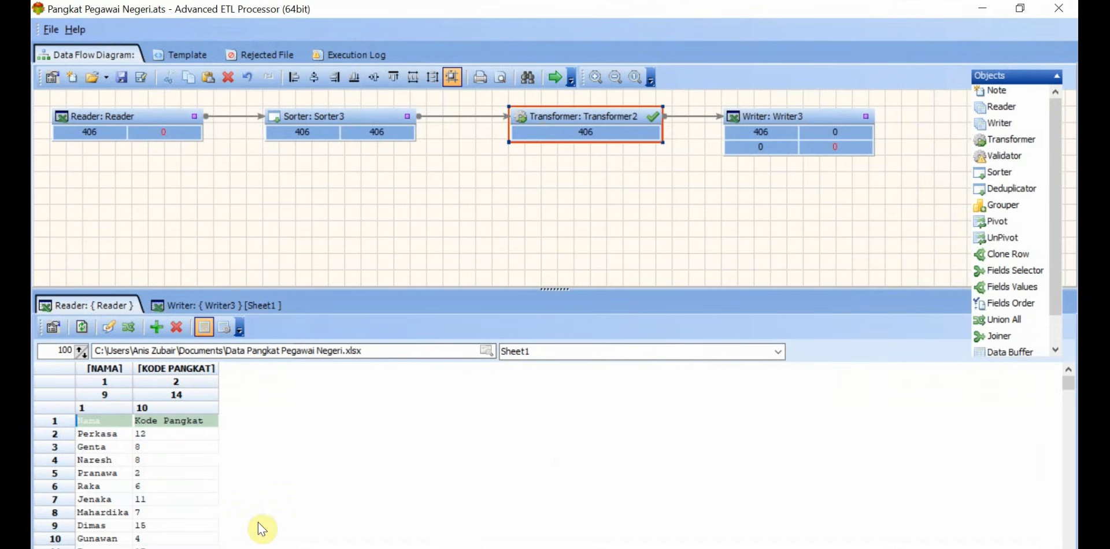
Step: Load the output workbook Urut Pangkat Pegawai Negeri from Documents into the Writer's data preview
{"action": "left_click", "coordinate": [204, 303]}
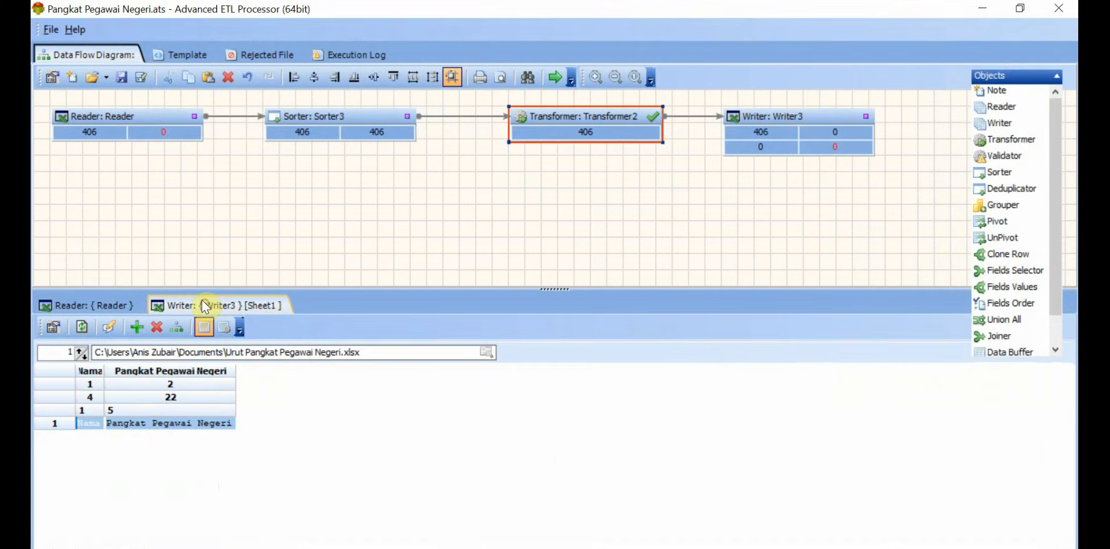
{"action": "left_click", "coordinate": [487, 351]}
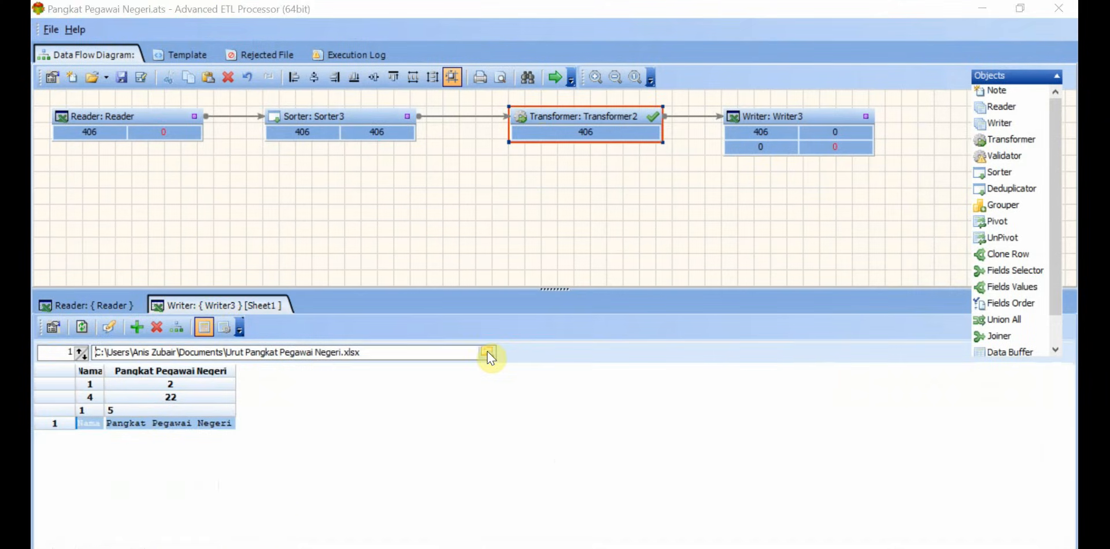
{"action": "scroll", "coordinate": [705, 309], "scroll_direction": "down", "scroll_amount": 1}
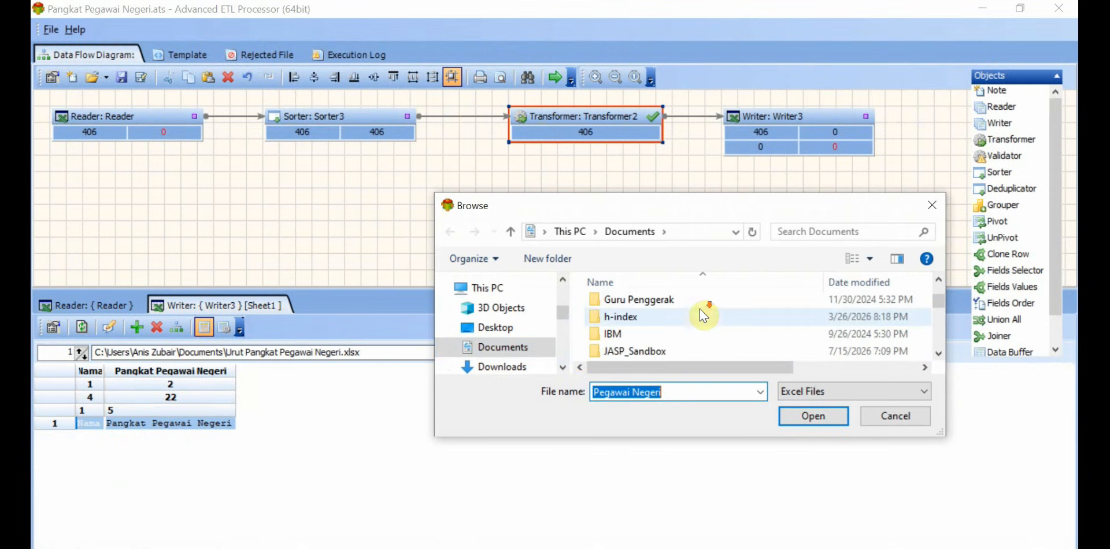
{"action": "scroll", "coordinate": [720, 326], "scroll_direction": "down", "scroll_amount": 2}
{"action": "scroll", "coordinate": [720, 326], "scroll_direction": "up", "scroll_amount": 1}
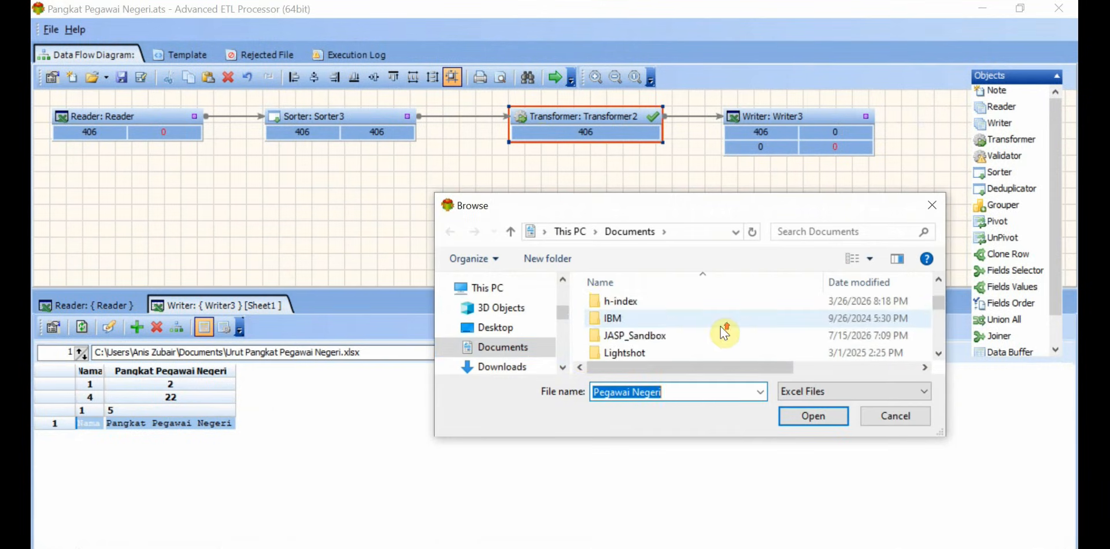
{"action": "scroll", "coordinate": [716, 324], "scroll_direction": "down", "scroll_amount": 5}
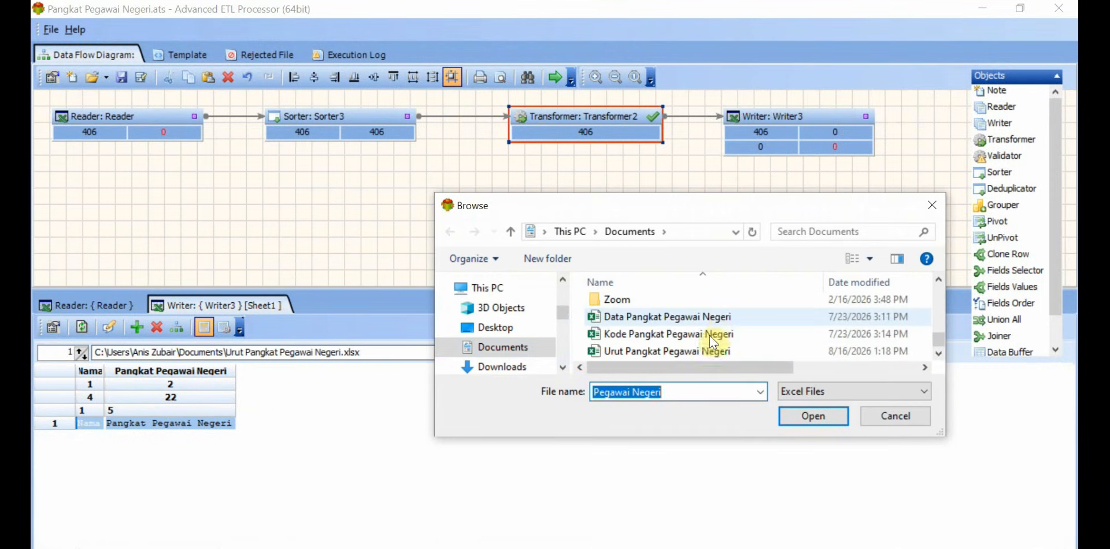
{"action": "left_click", "coordinate": [686, 354]}
{"action": "left_click", "coordinate": [794, 409]}
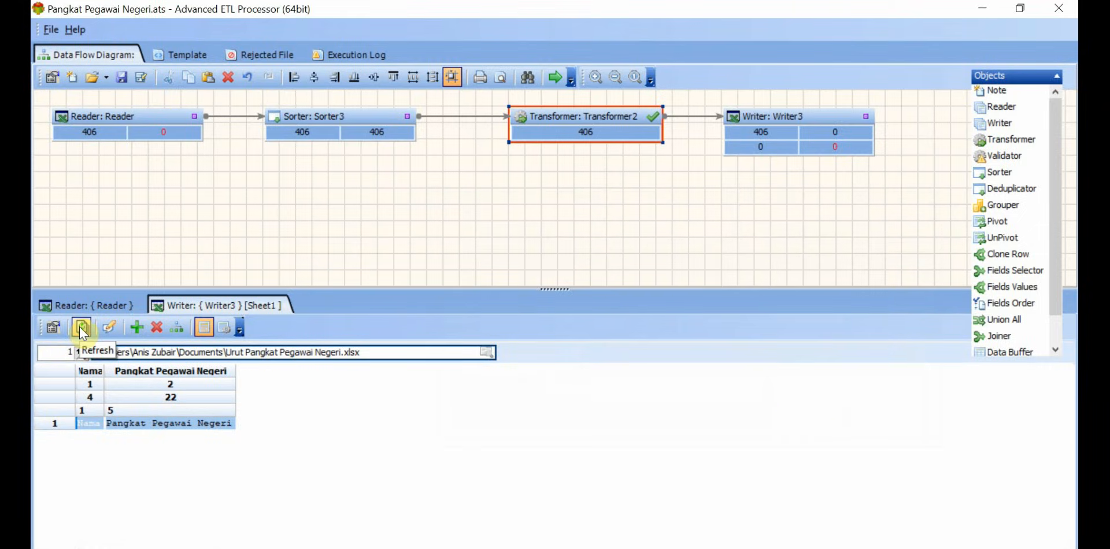
Step: Refresh the Writer's data preview and auto-format its grid to fit the column contents
{"action": "left_click", "coordinate": [82, 327]}
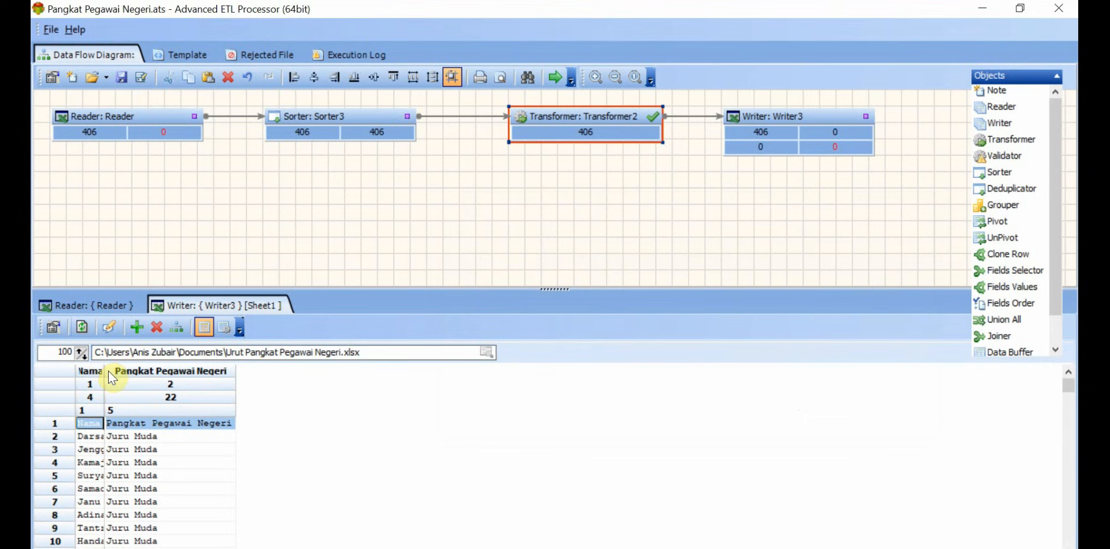
{"action": "right_click", "coordinate": [93, 424]}
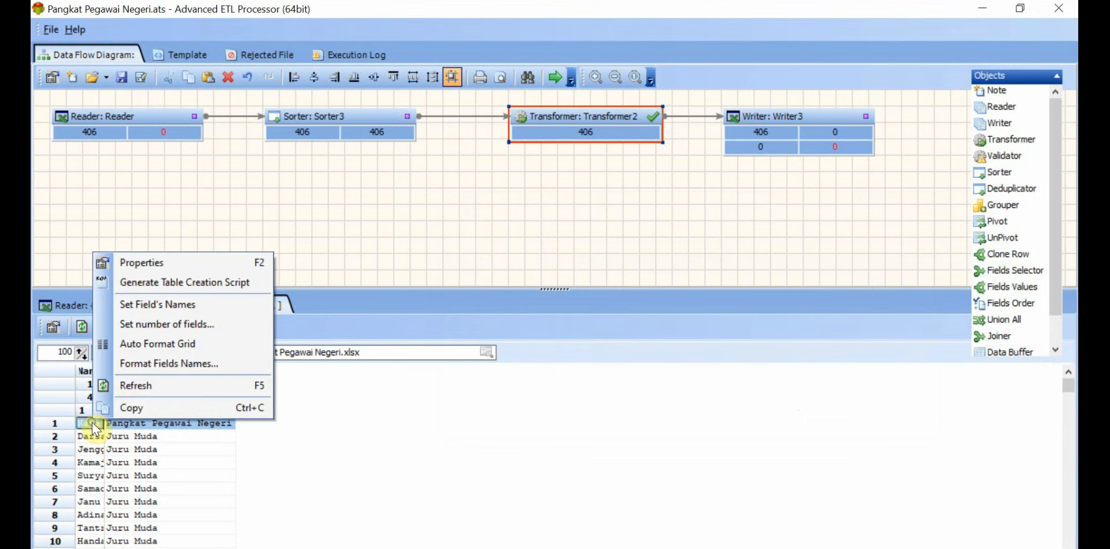
{"action": "left_click", "coordinate": [215, 343]}
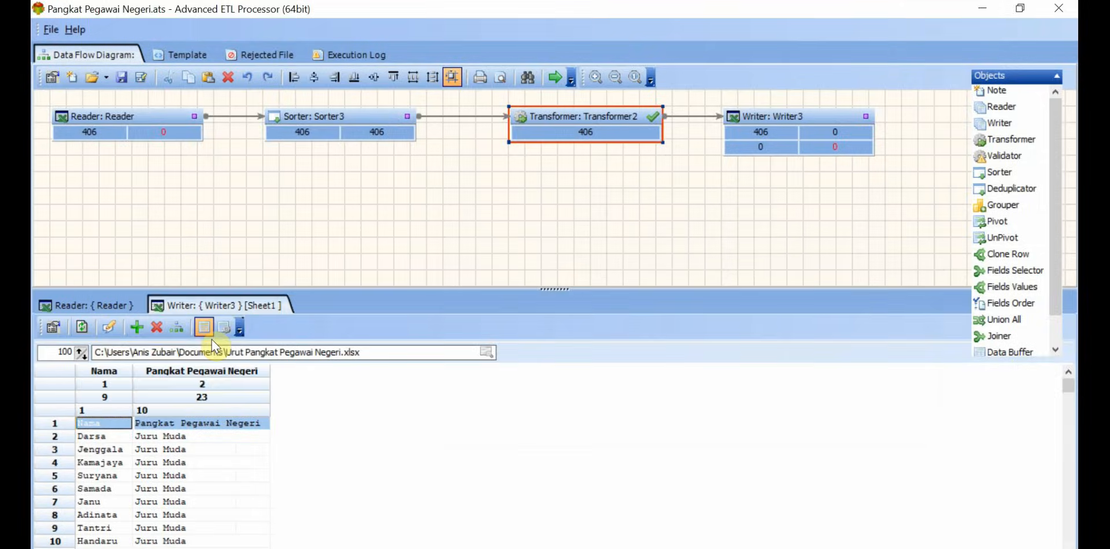